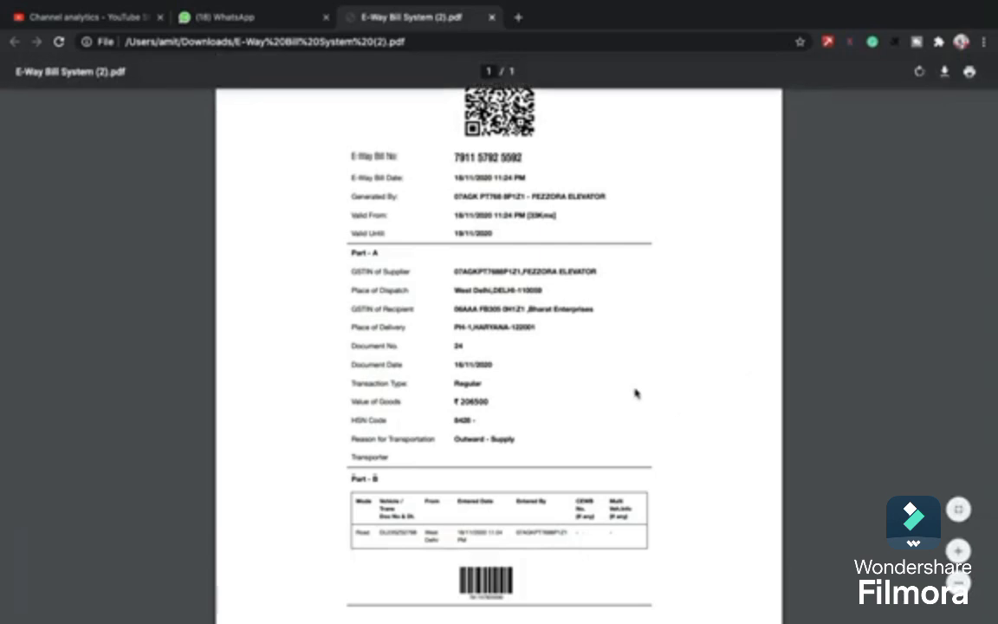
# Open the e-Way Bill System portal at ewaybillgst.gov.in in a new browser tab.
pyautogui.scroll(3, 635, 394)
pyautogui.click(518, 17)
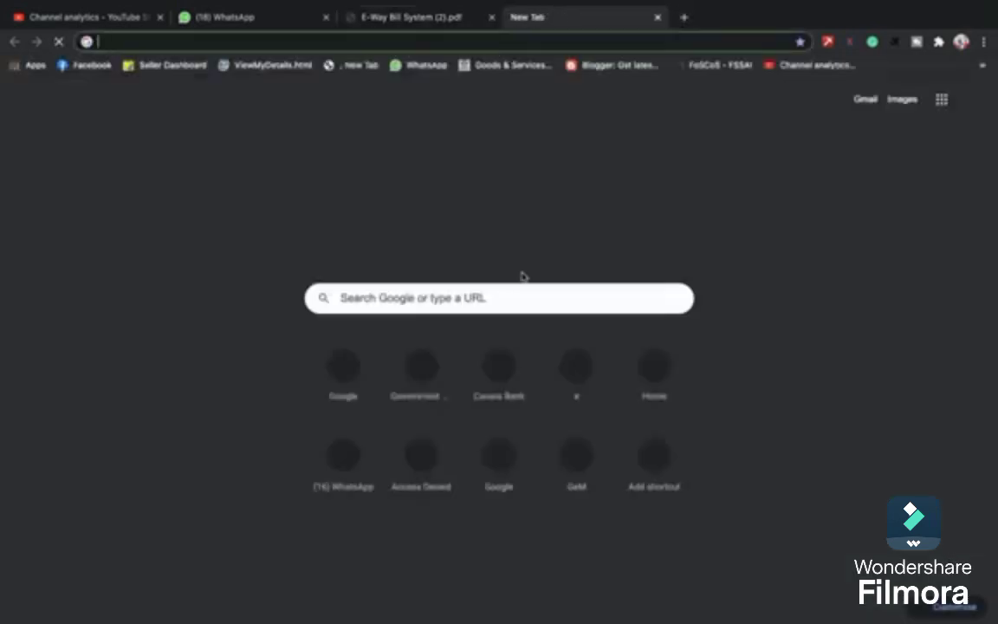
pyautogui.write('EWAY')
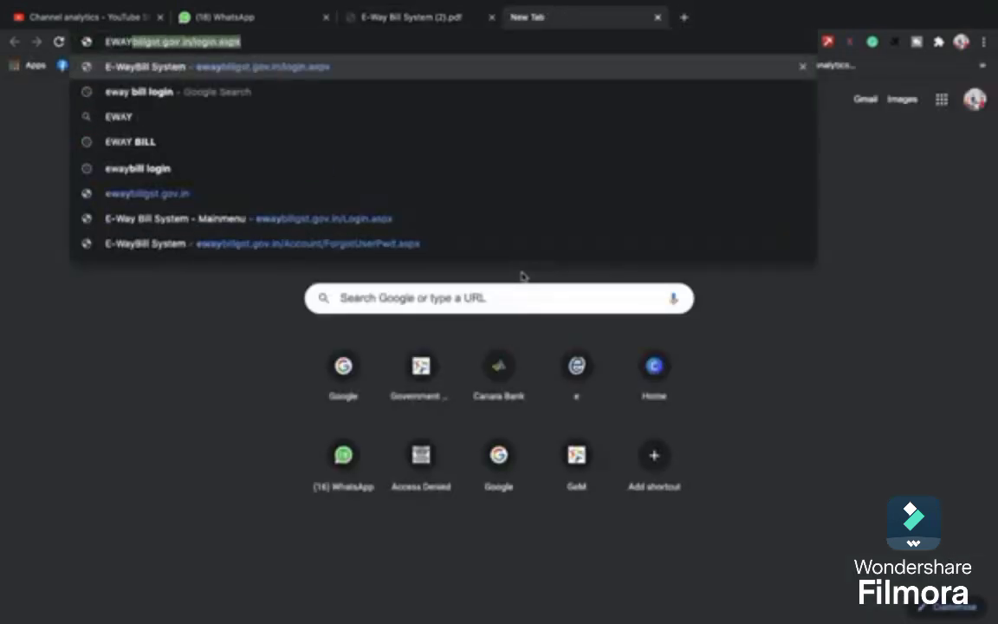
pyautogui.press('Return')
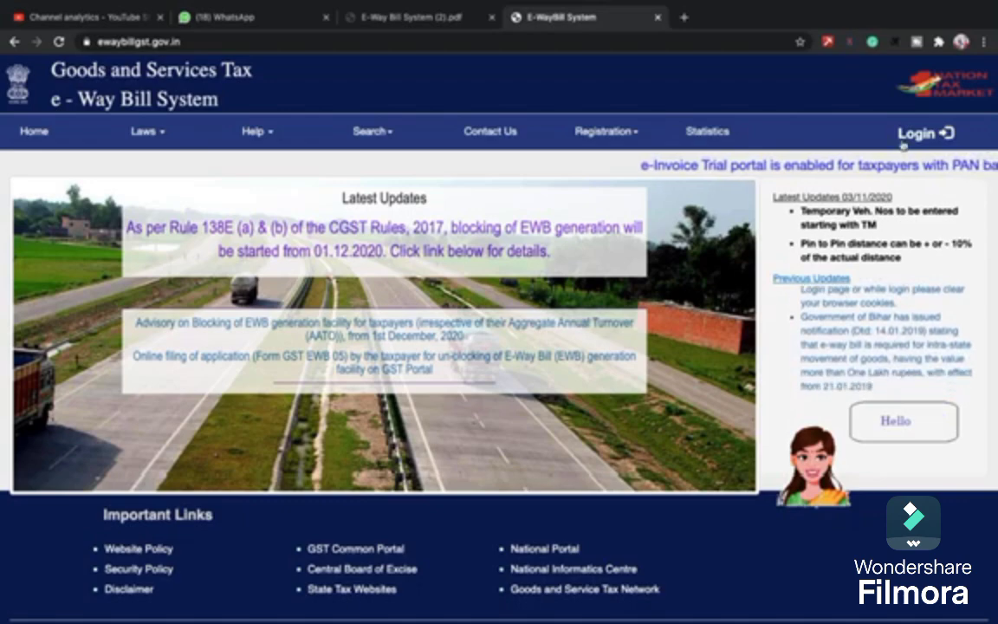
# View the e-Way Bill Registration form for taxpayers and close its tab again.
pyautogui.moveTo(642, 149)
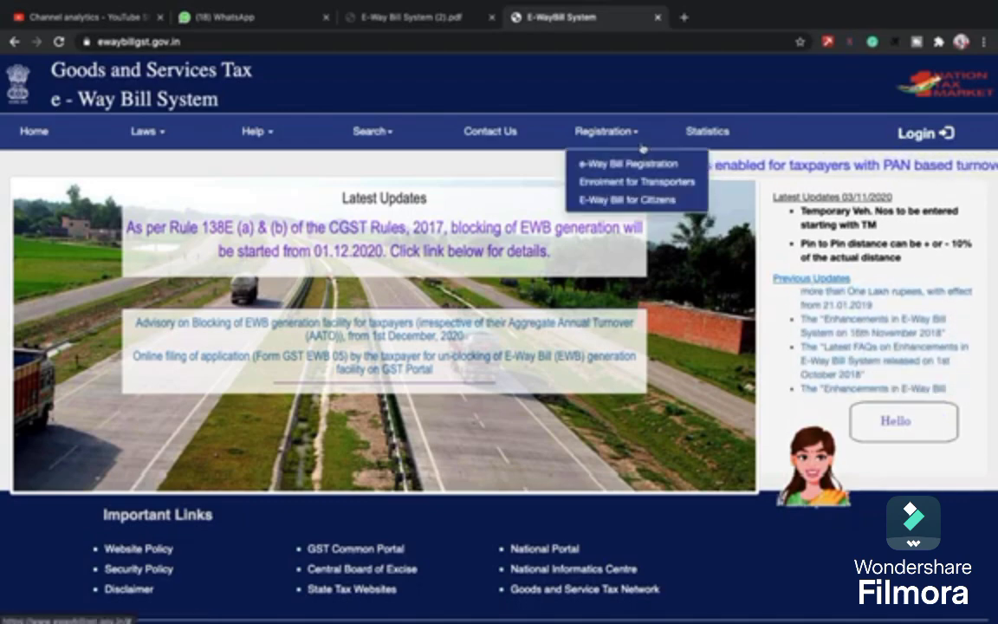
pyautogui.scroll(5, 596, 136)
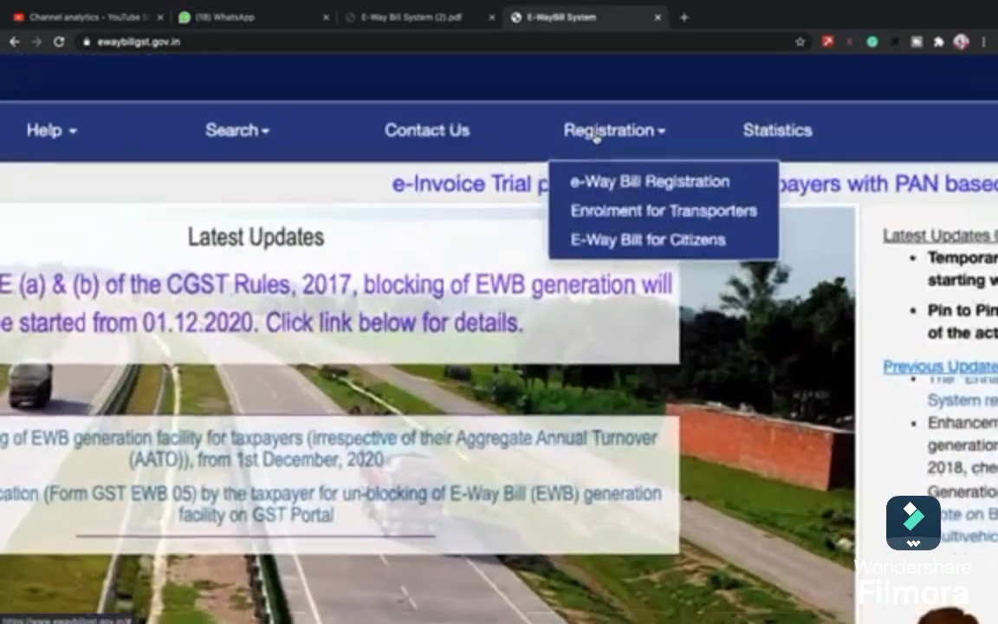
pyautogui.scroll(4, 595, 136)
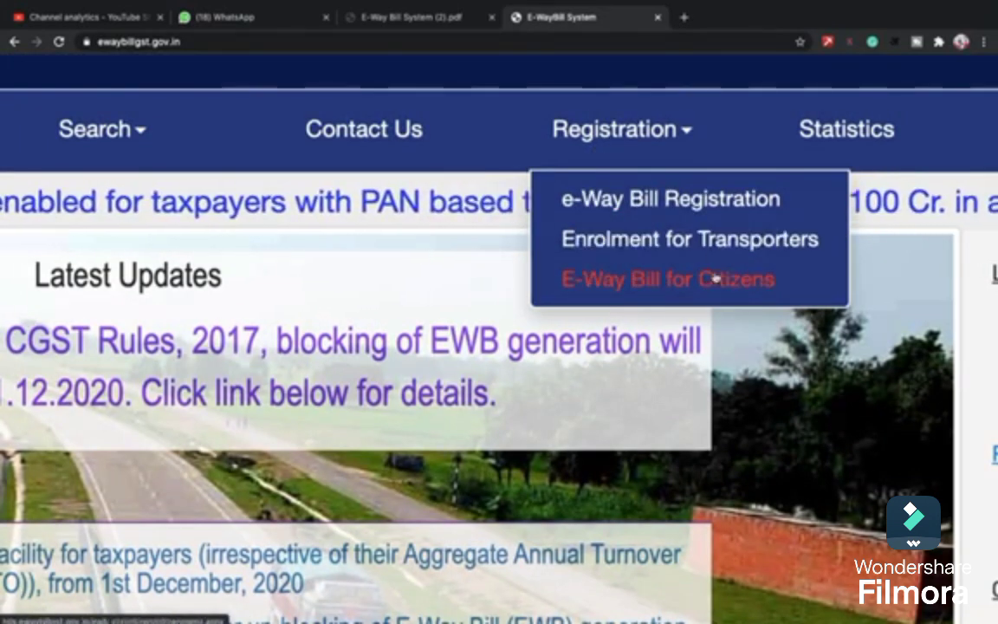
pyautogui.click(656, 208)
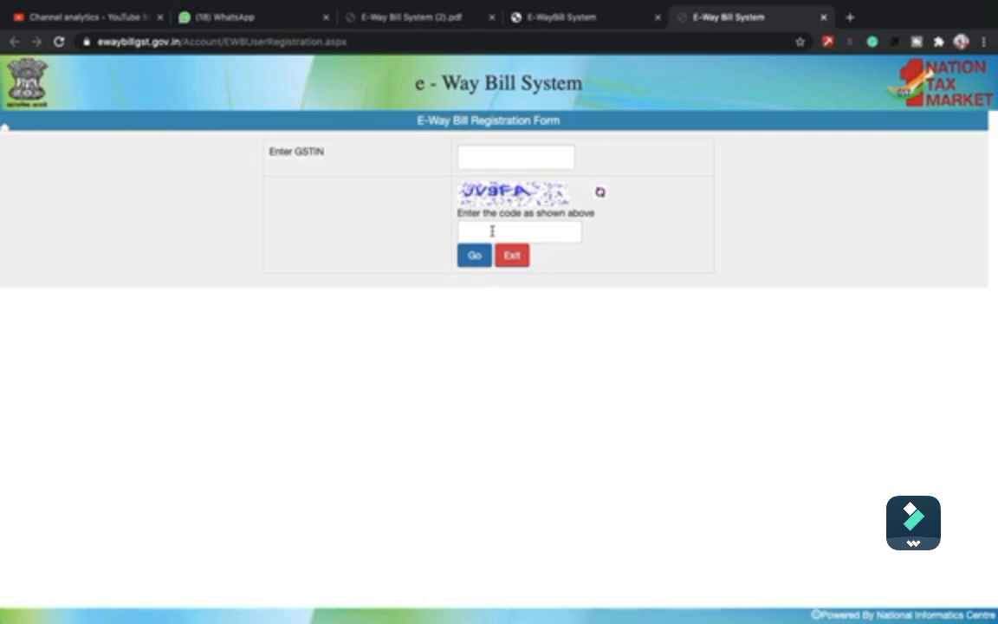
pyautogui.click(823, 17)
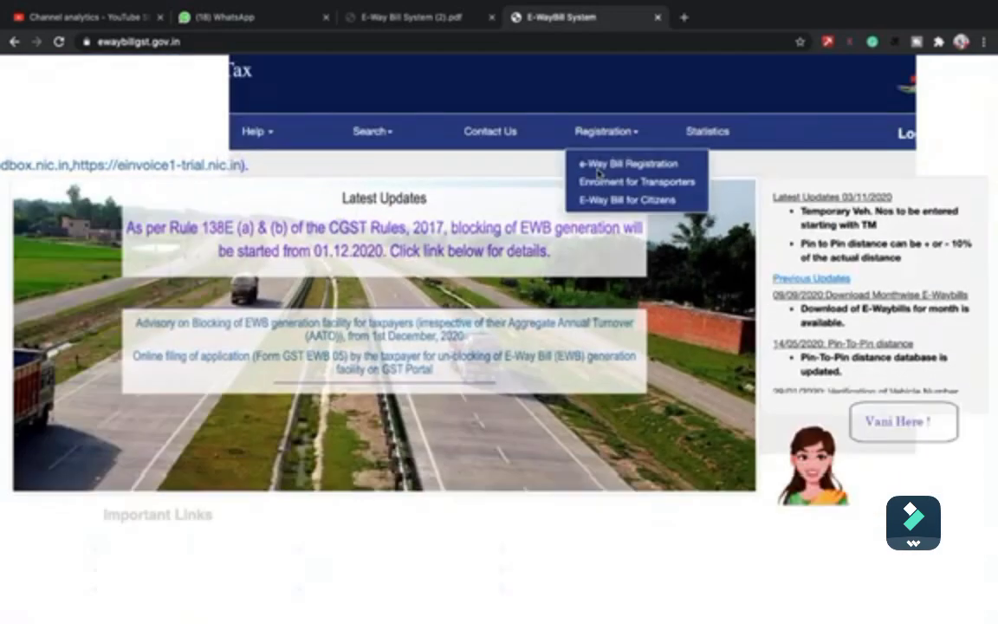
# Bring up the e-Way Bill System login form and dismiss the saved-credentials suggestion.
pyautogui.click(597, 172)
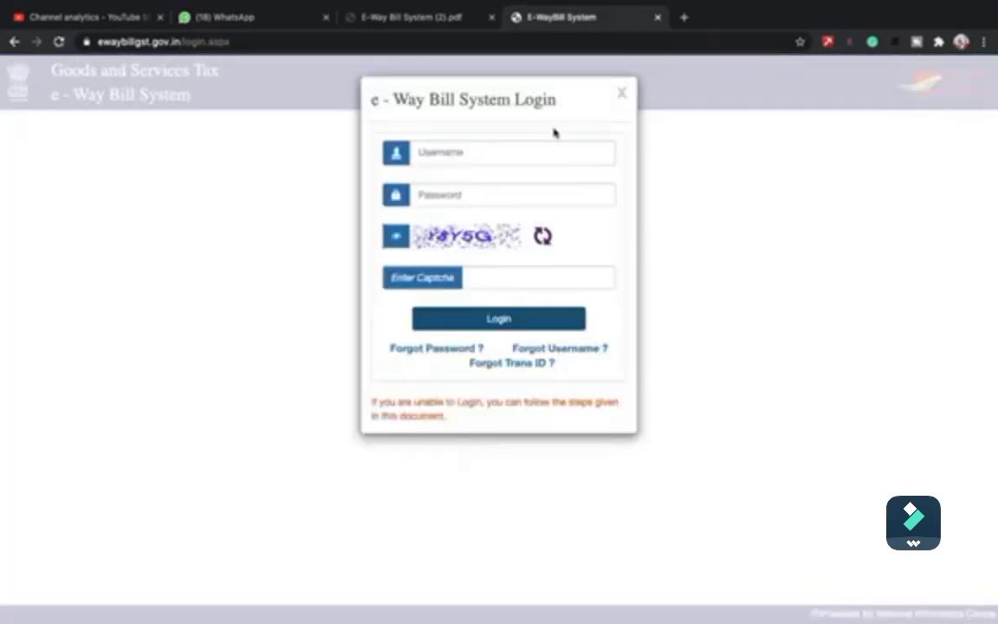
pyautogui.click(552, 153)
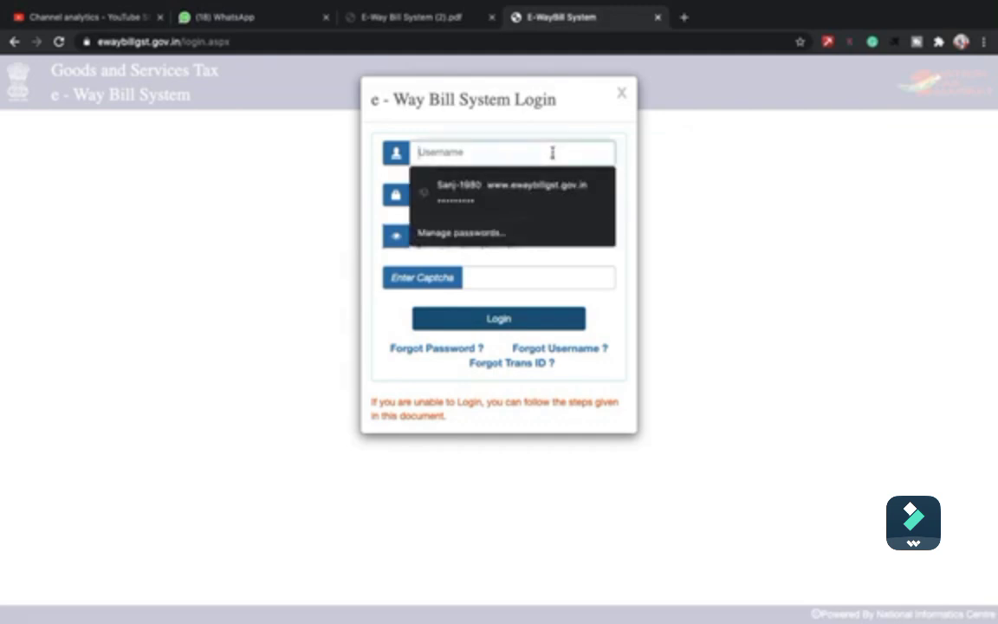
pyautogui.click(795, 183)
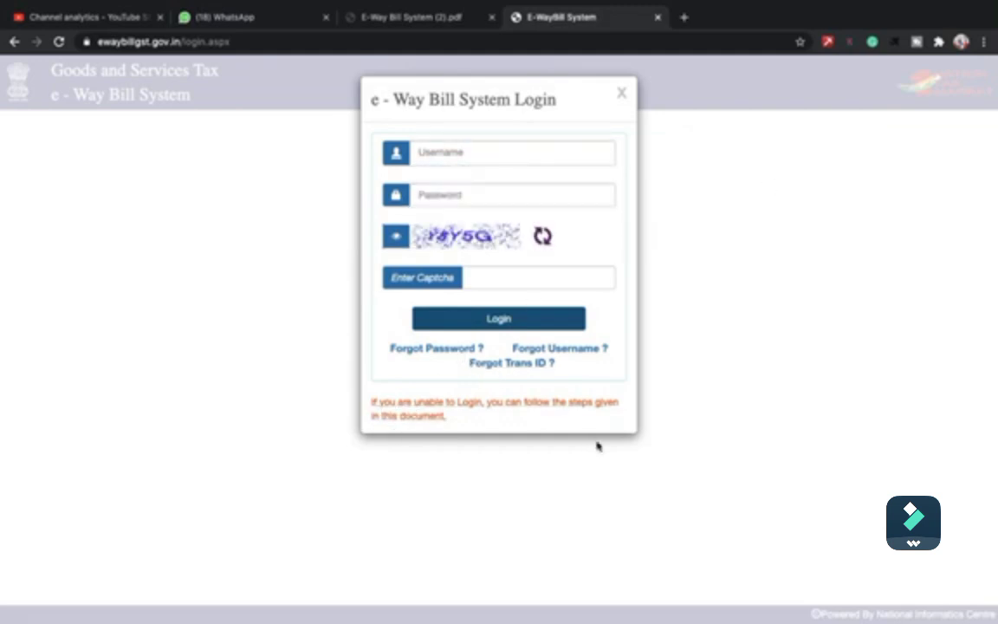
# Download and open the login-problem help presentation, examine its slides on clearing browser data and resetting the password, and return to the browser.
pyautogui.click(468, 407)
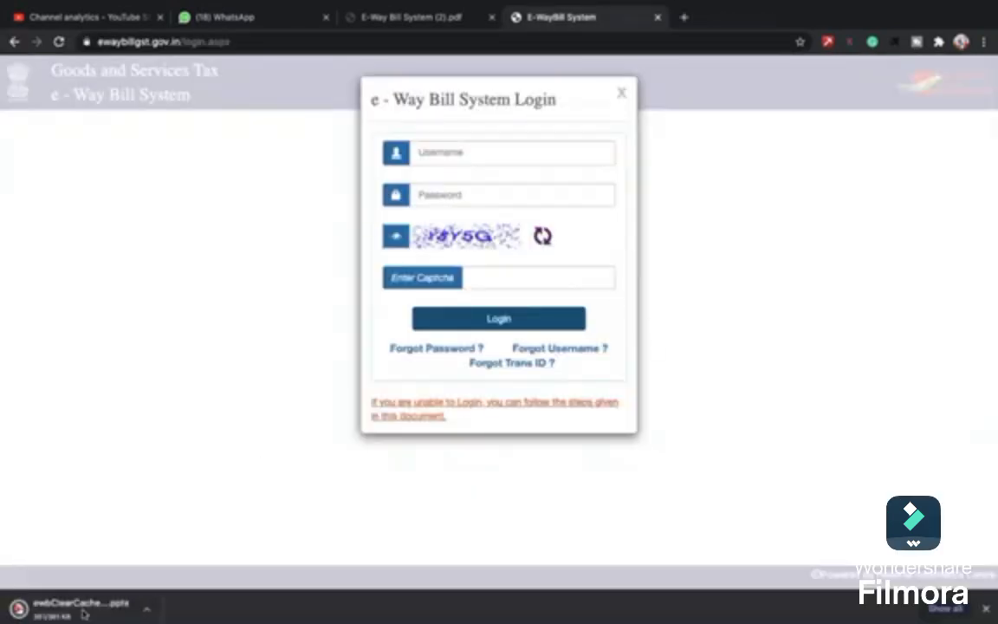
pyautogui.click(76, 613)
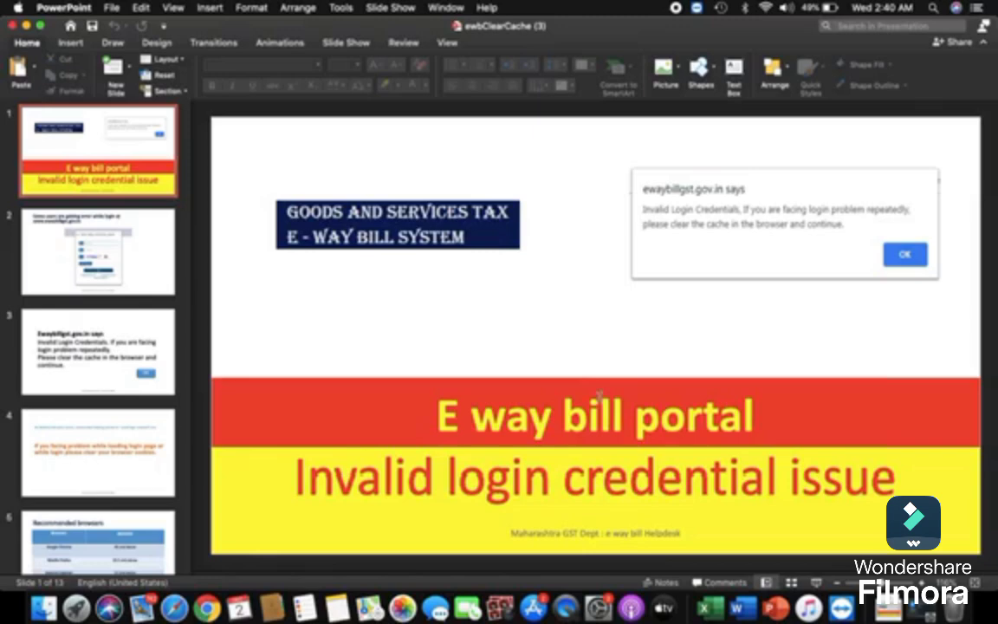
pyautogui.press('Down')
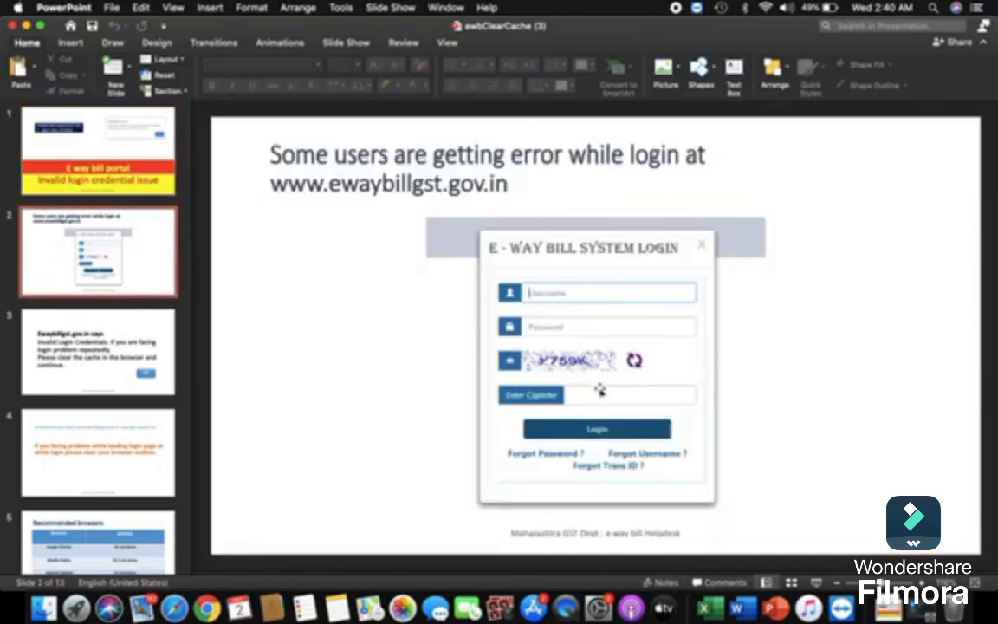
pyautogui.press('Down')
pyautogui.press('Up')
pyautogui.press('Up')
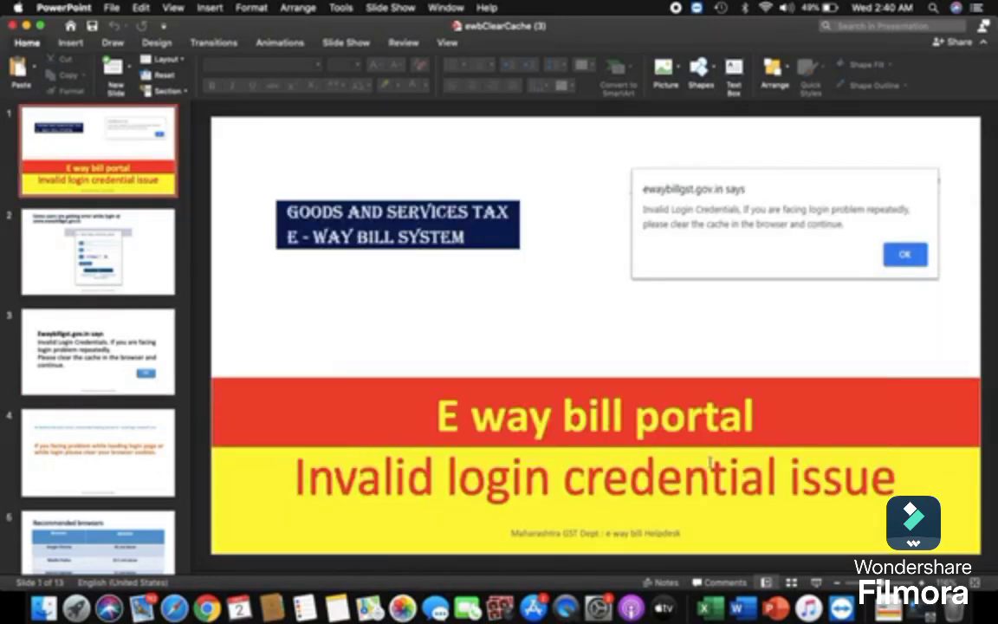
pyautogui.press('Down')
pyautogui.press('Down')
pyautogui.press('Down')
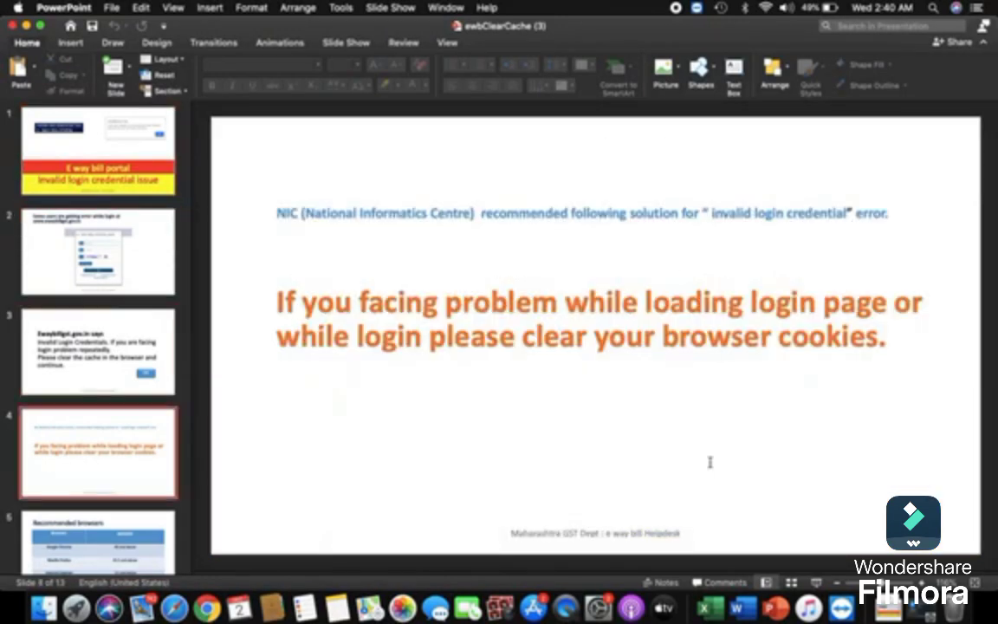
pyautogui.press('Down')
pyautogui.press('Down')
pyautogui.press('Down')
pyautogui.press('Down')
pyautogui.press('Down')
pyautogui.press('Down')
pyautogui.press('Down')
pyautogui.press('Down')
pyautogui.press('Down')
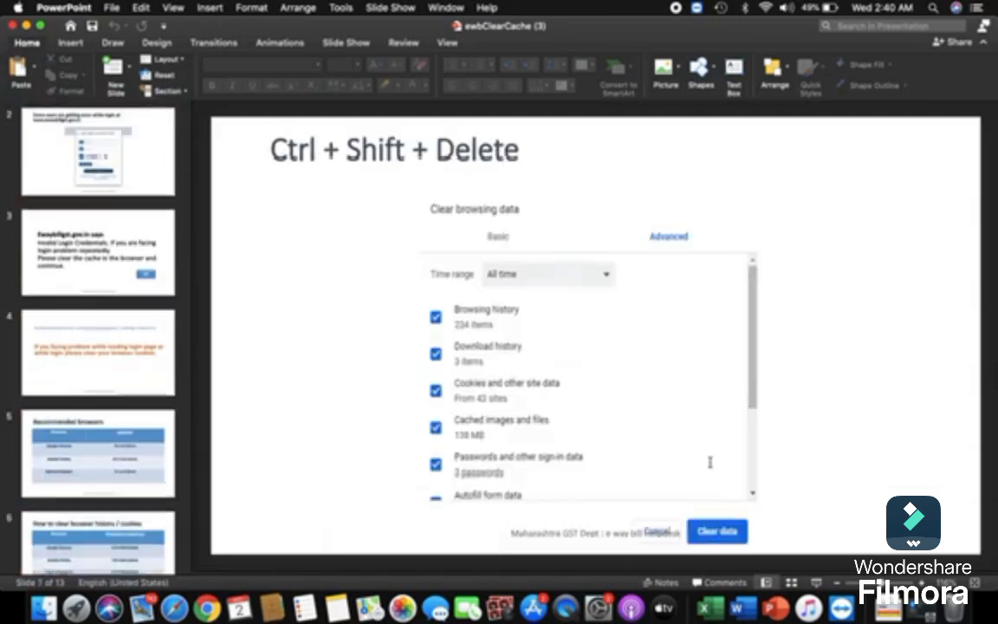
pyautogui.scroll(4, 711, 464)
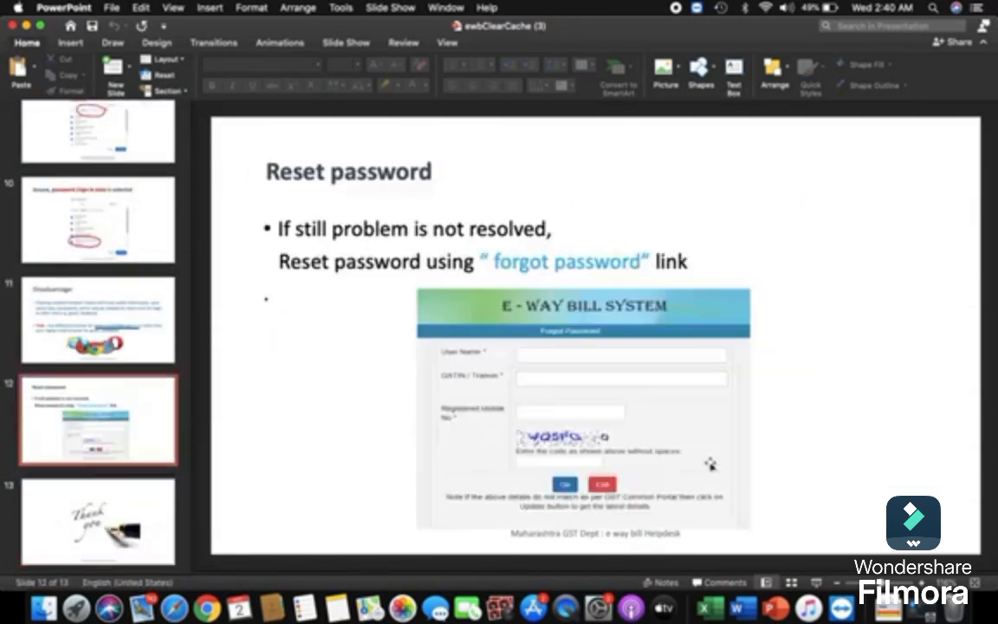
pyautogui.hotkey('ctrl', 'Right')
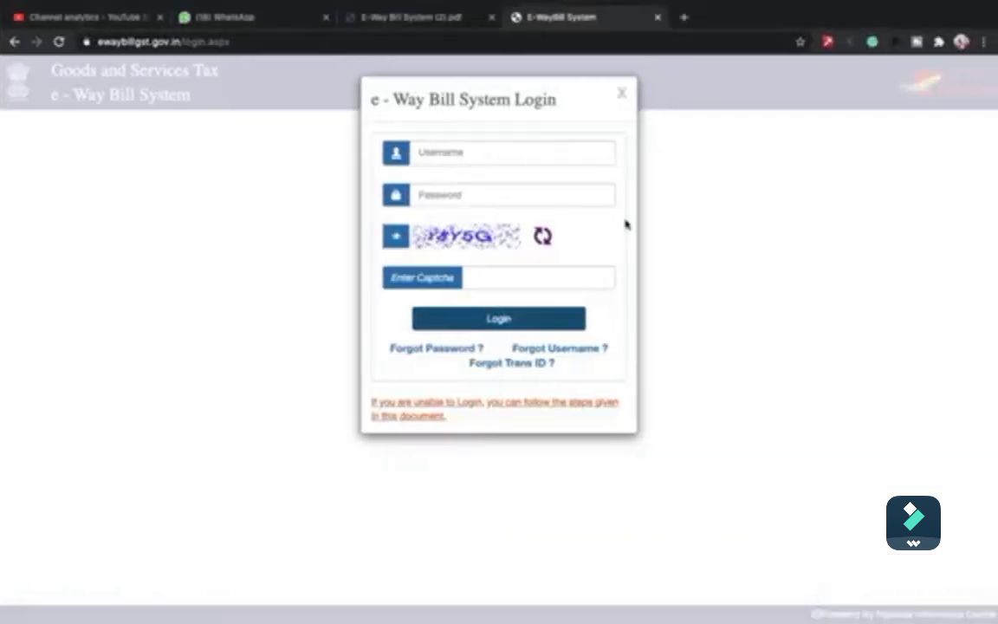
# Log in to the e-Way Bill System with the saved username and password and the captcha code.
pyautogui.click(527, 153)
pyautogui.click(511, 186)
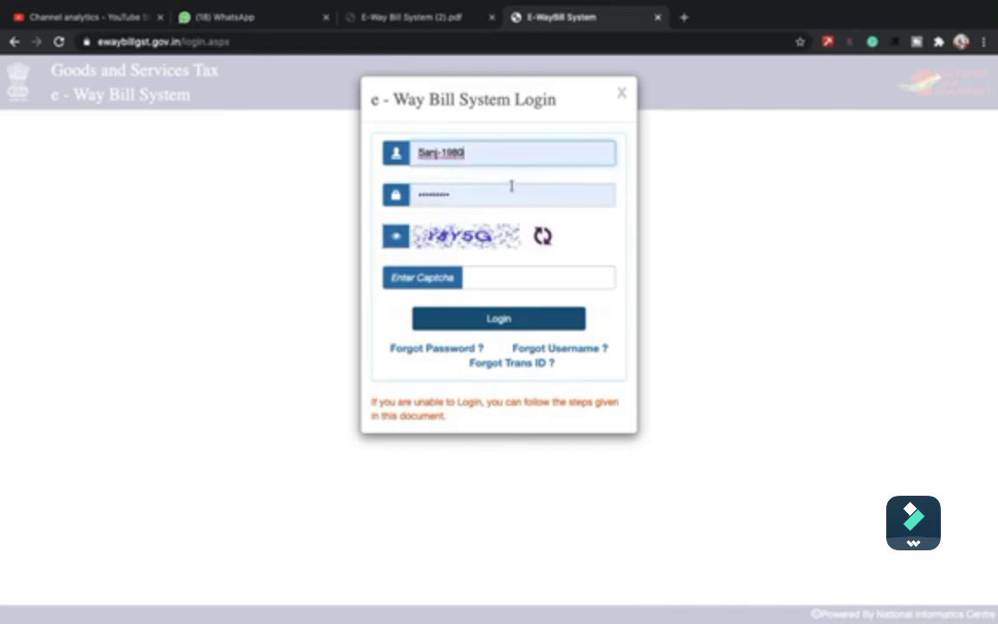
pyautogui.click(499, 283)
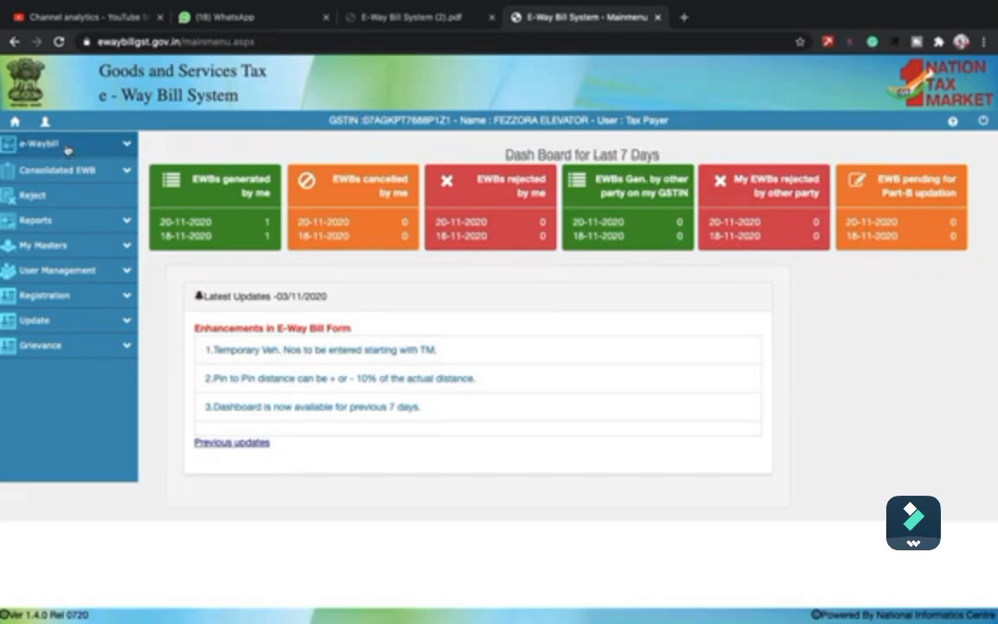
# Open the entry form for generating a new e-Way Bill.
pyautogui.scroll(5, 67, 149)
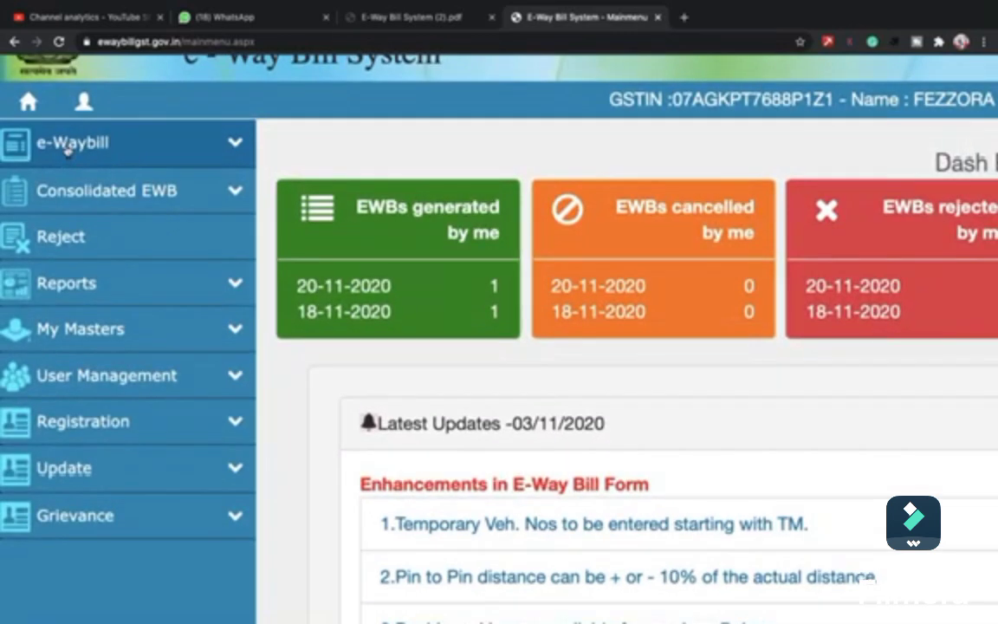
pyautogui.click(68, 149)
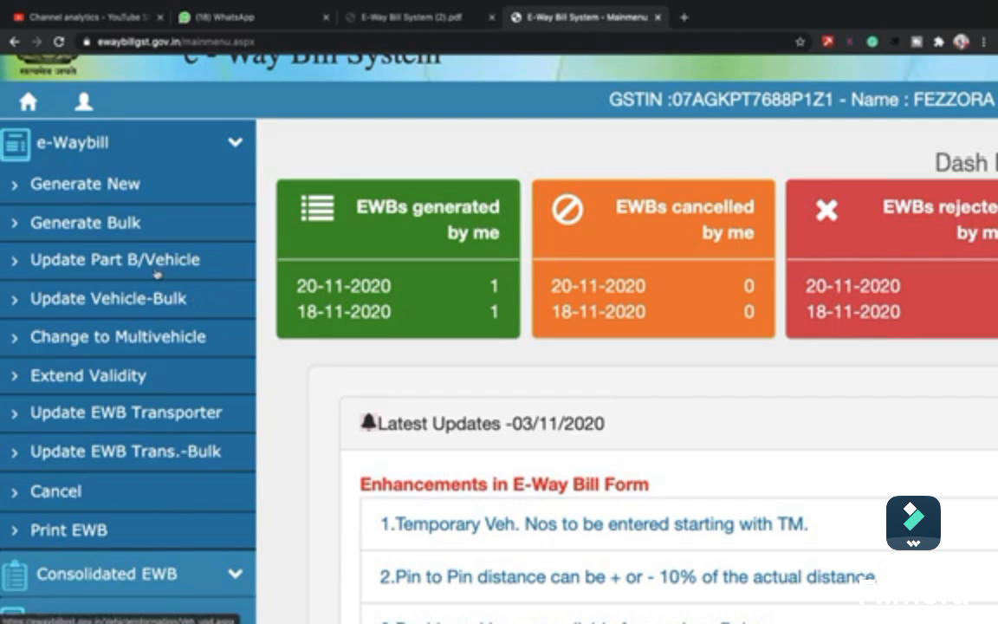
pyautogui.scroll(-1, 93, 336)
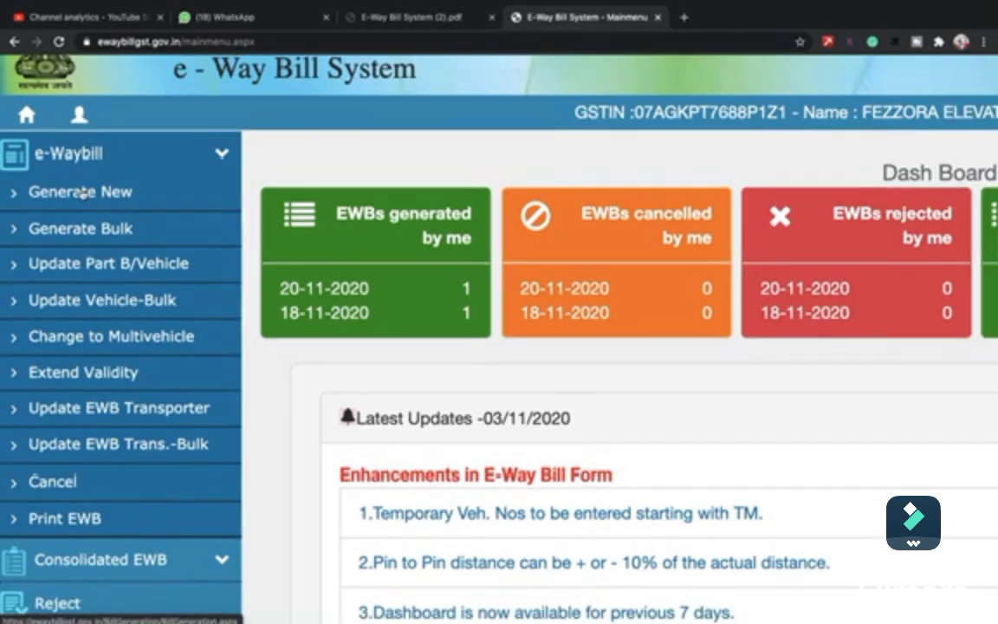
pyautogui.click(80, 192)
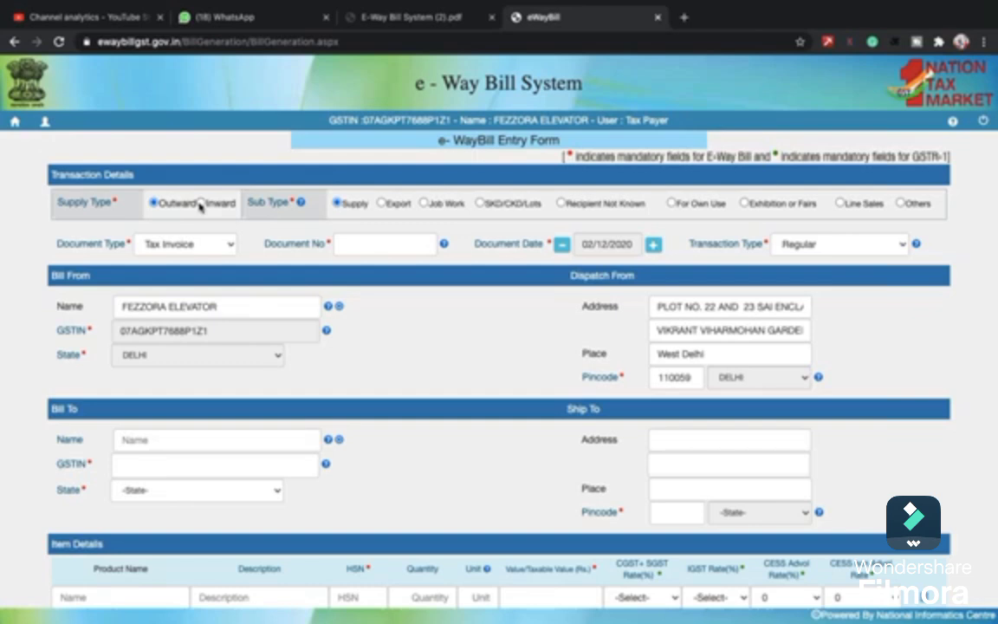
# Switch the supply type between Inward and Outward to compare the party details, ending on Outward.
pyautogui.click(200, 205)
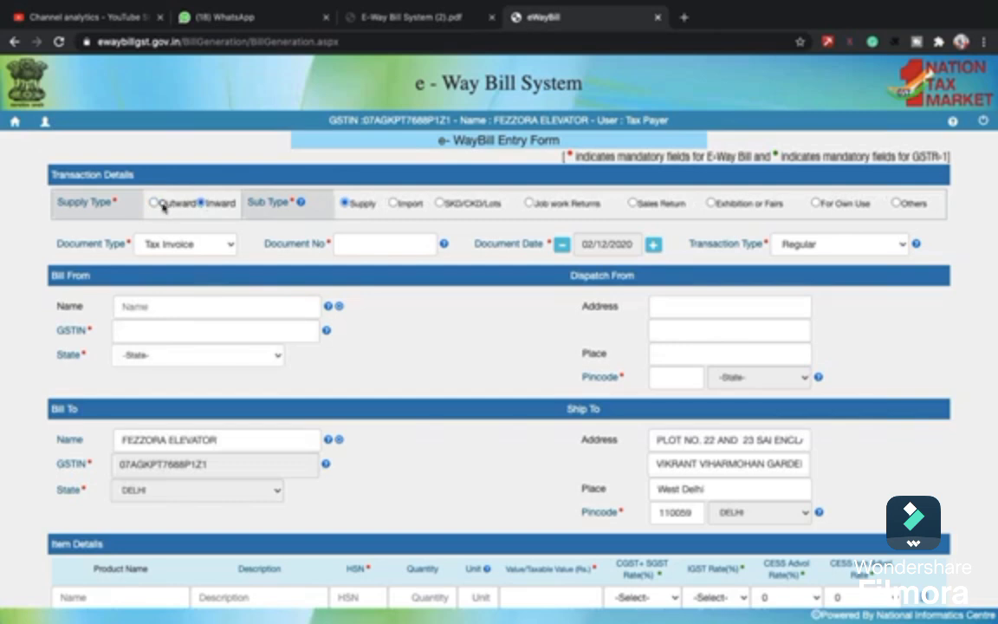
pyautogui.click(155, 204)
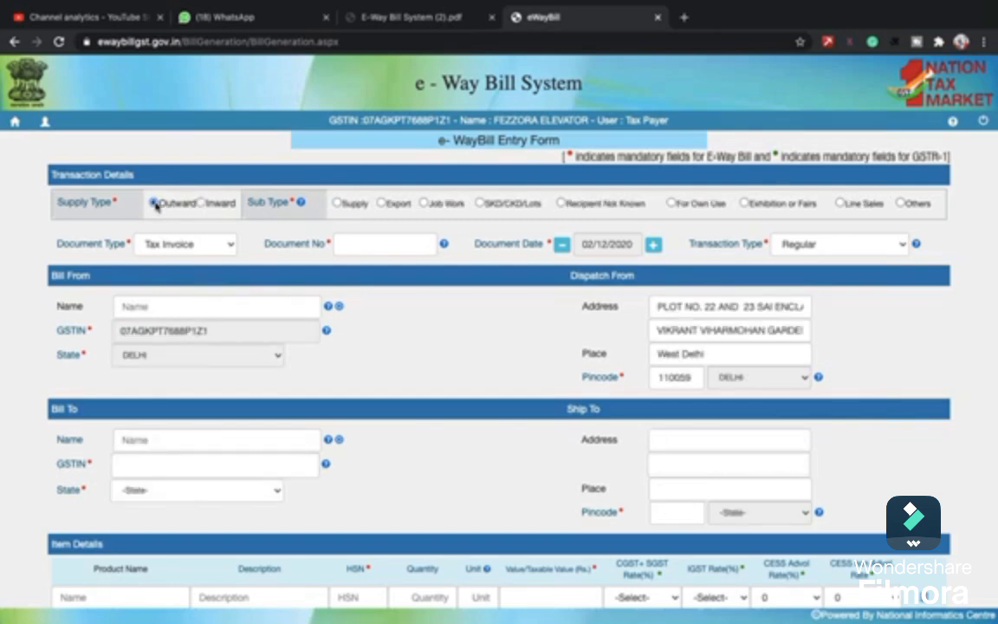
pyautogui.click(200, 205)
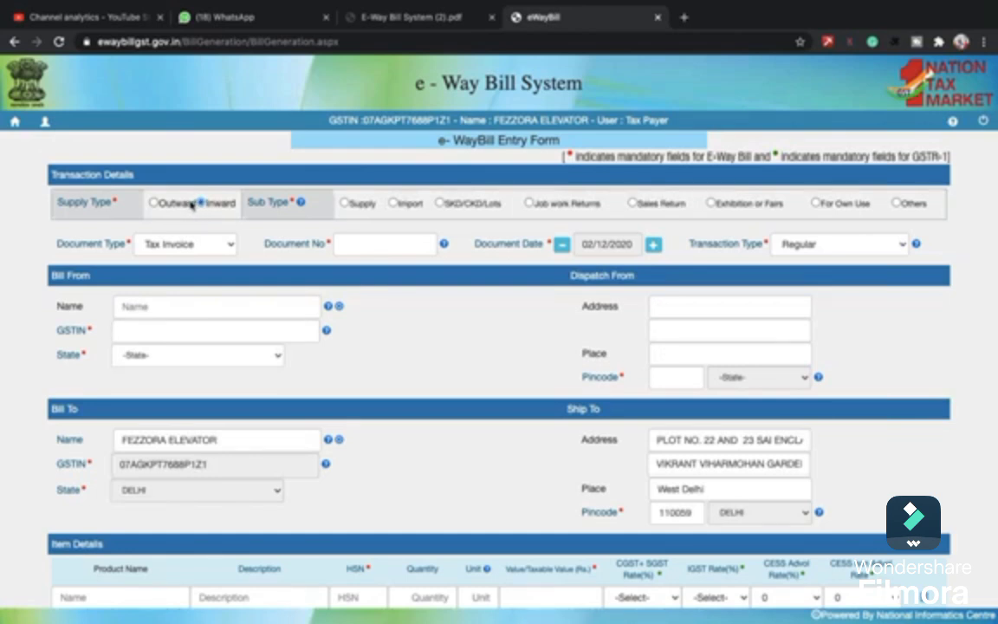
pyautogui.click(154, 204)
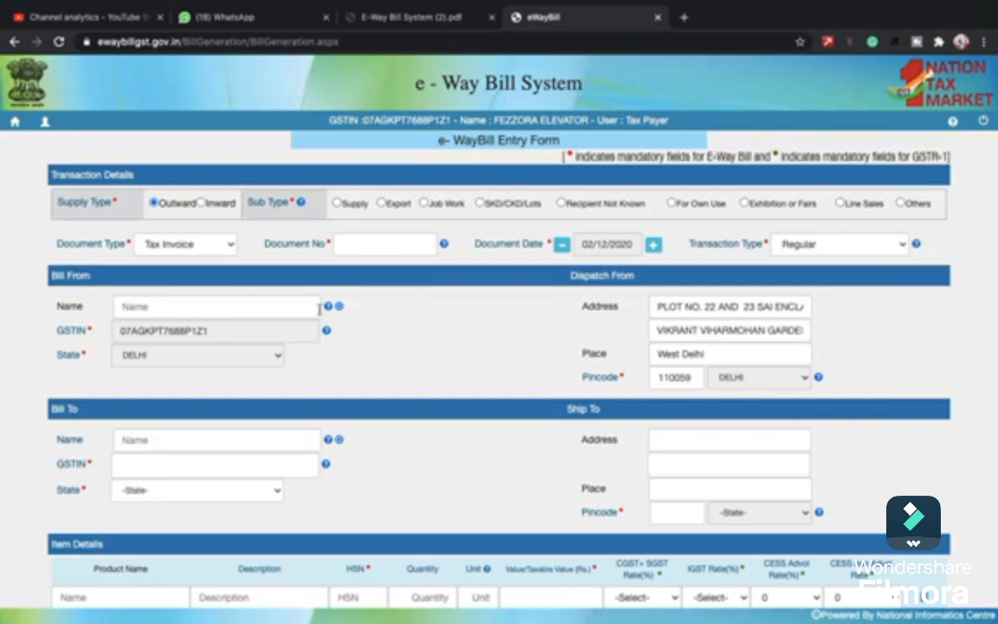
# Set the Bill From name to FEZZORA ELEVATOR, removing the place name that the suggestion adds.
pyautogui.click(289, 305)
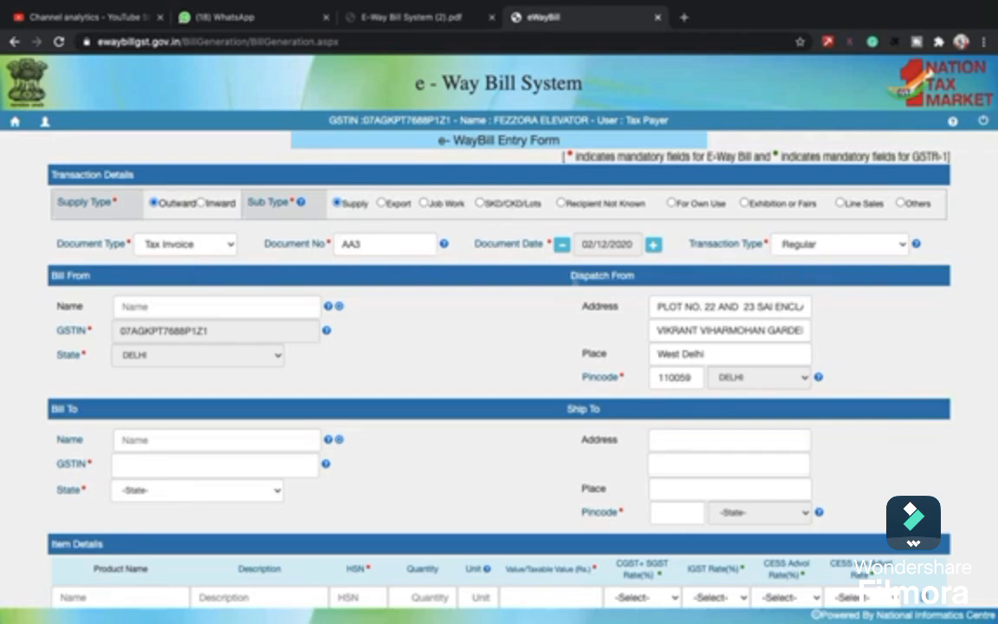
pyautogui.click(250, 299)
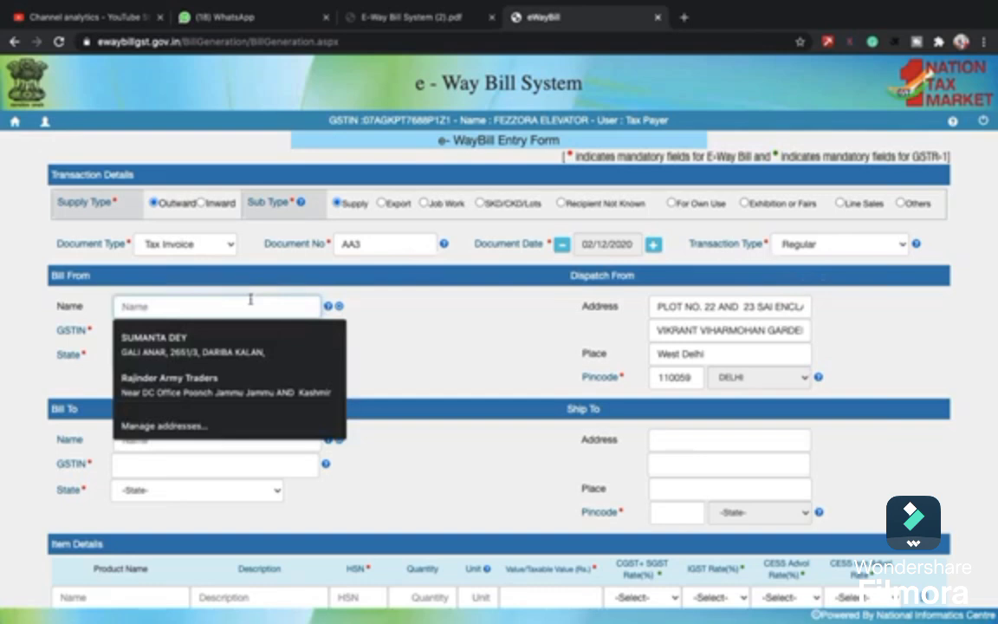
pyautogui.write('FE')
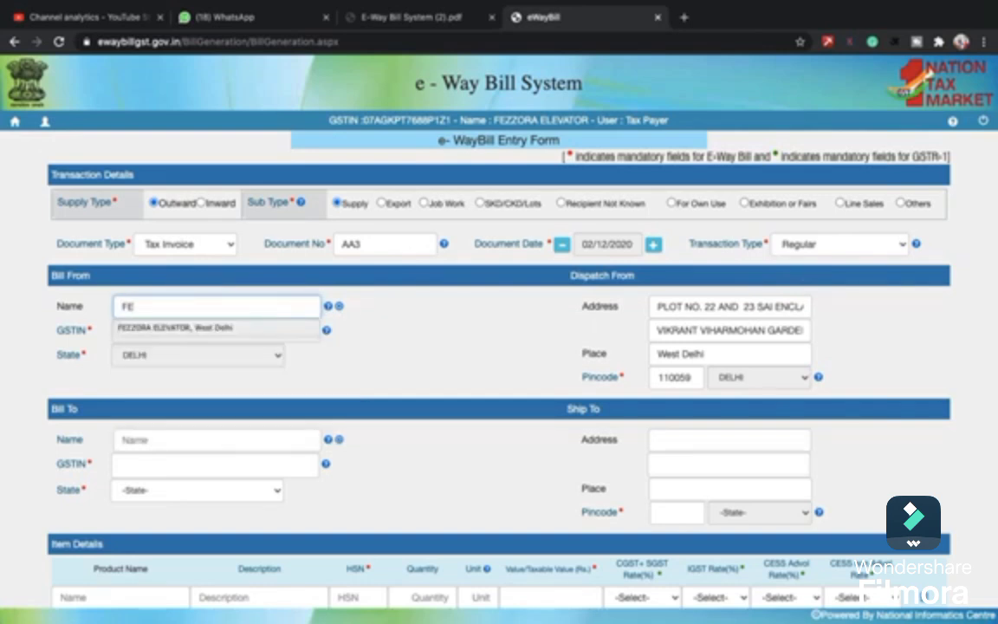
pyautogui.press('Down')
pyautogui.press('BackSpace')
pyautogui.press('BackSpace')
pyautogui.press('BackSpace')
pyautogui.press('BackSpace')
pyautogui.press('BackSpace')
pyautogui.press('BackSpace')
pyautogui.press('BackSpace')
pyautogui.press('BackSpace')
pyautogui.press('BackSpace')
pyautogui.press('BackSpace')
pyautogui.press('BackSpace')
pyautogui.press('BackSpace')
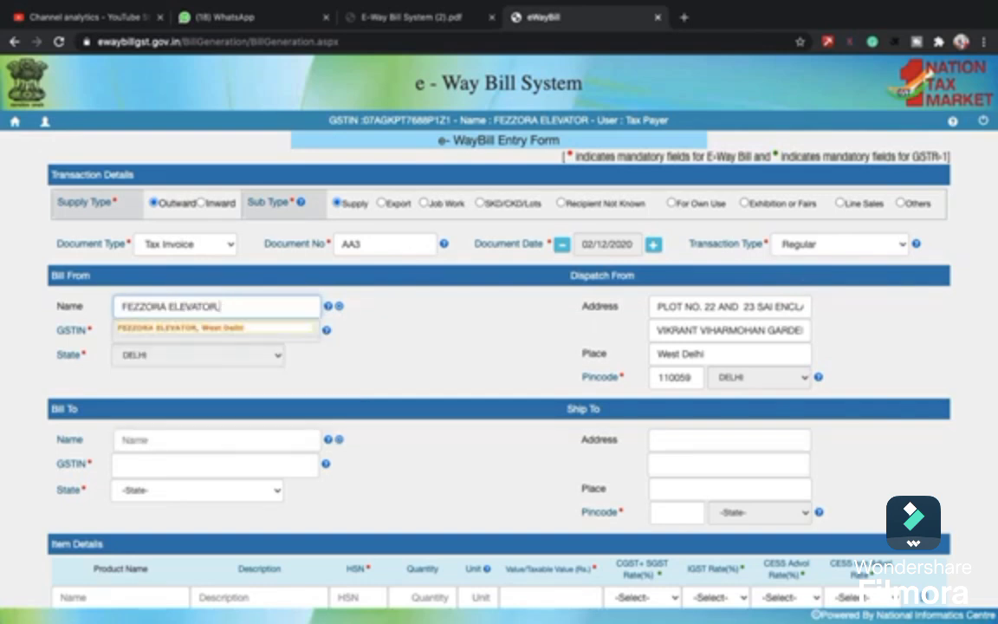
pyautogui.scroll(-3, 363, 338)
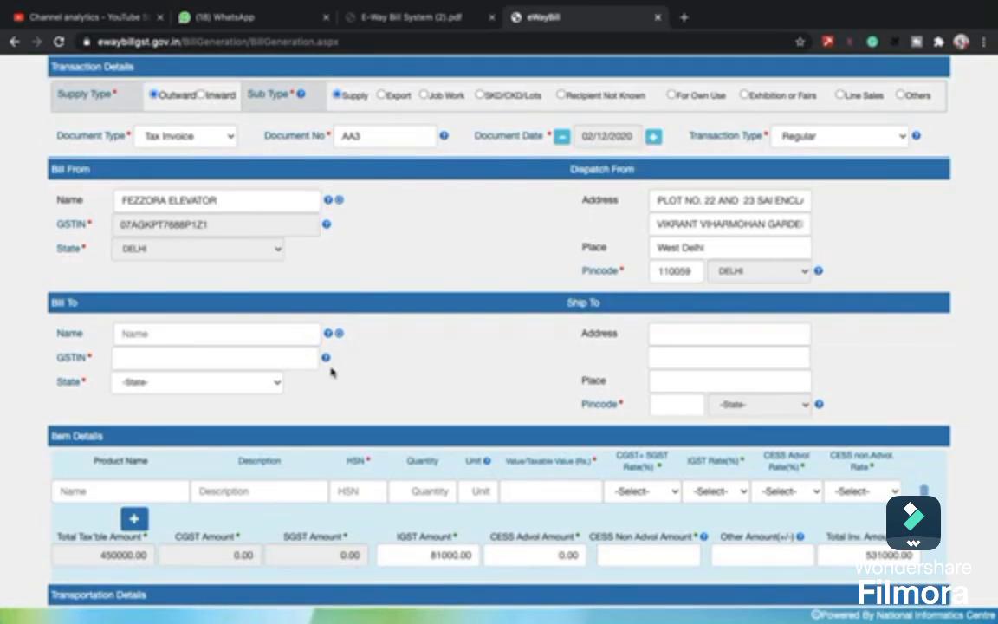
pyautogui.scroll(-1, 331, 371)
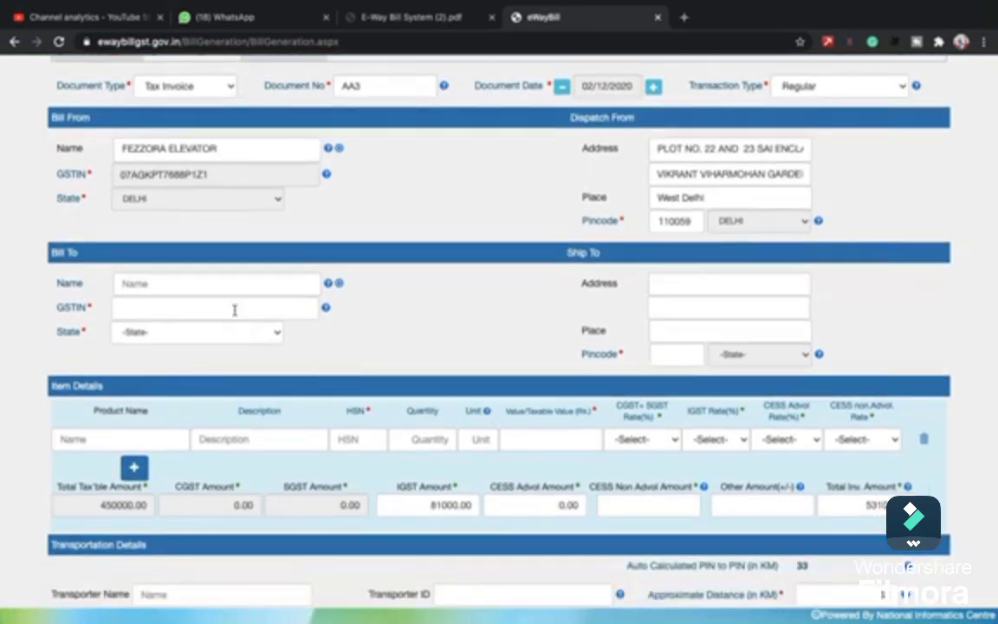
# Fill in the Bill To and Ship To details for Bharat Enterprises in Haryana by entering its GSTIN.
pyautogui.click(234, 309)
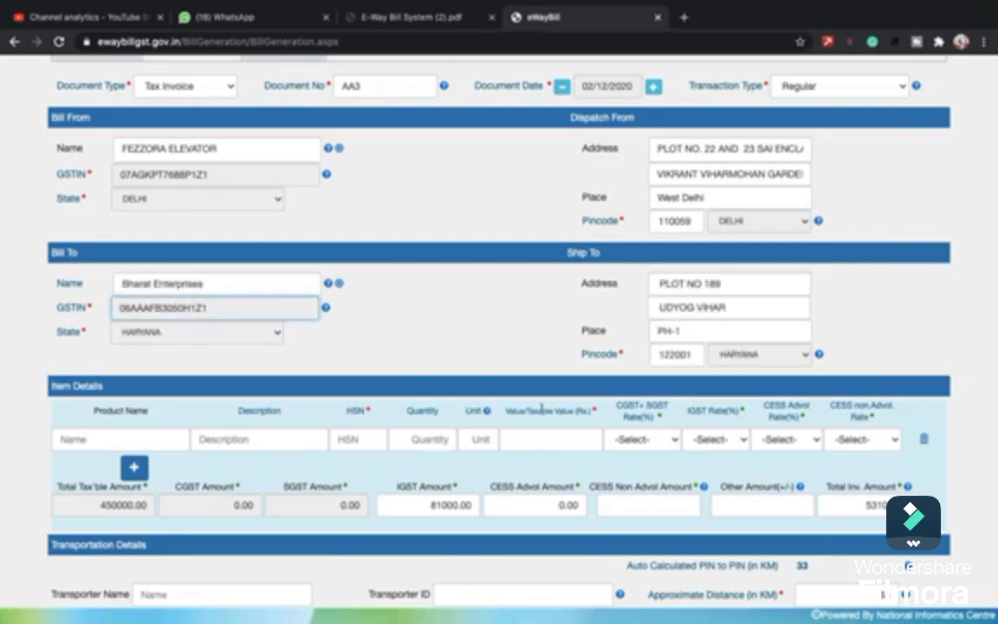
# Enter ELEVATOR as the item's product name with HSN code 8428, leaving the description blank.
pyautogui.scroll(-2, 541, 407)
pyautogui.click(102, 372)
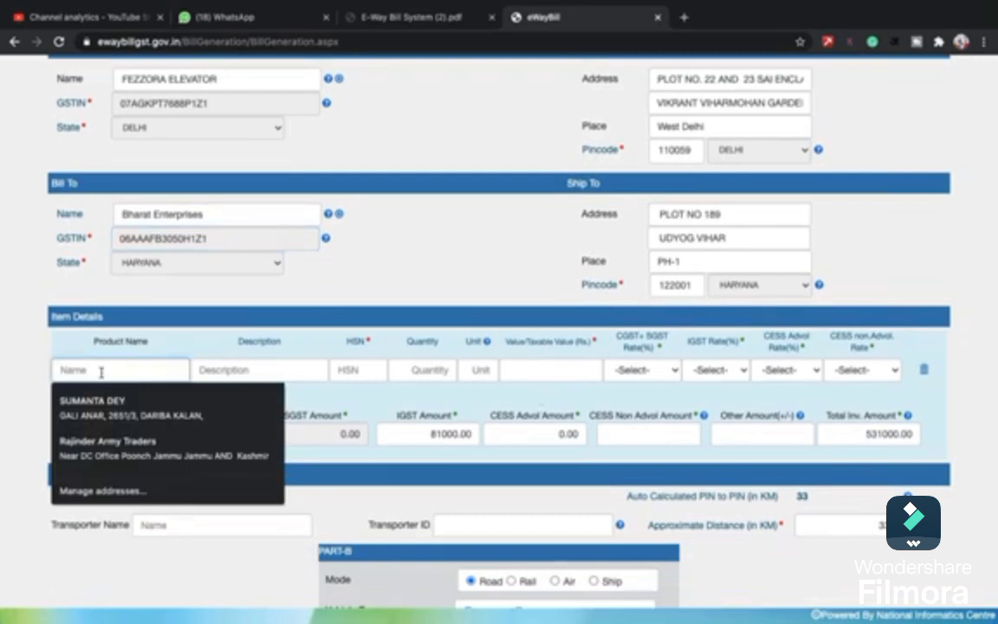
pyautogui.write('ELEVATOR')
pyautogui.press('Tab')
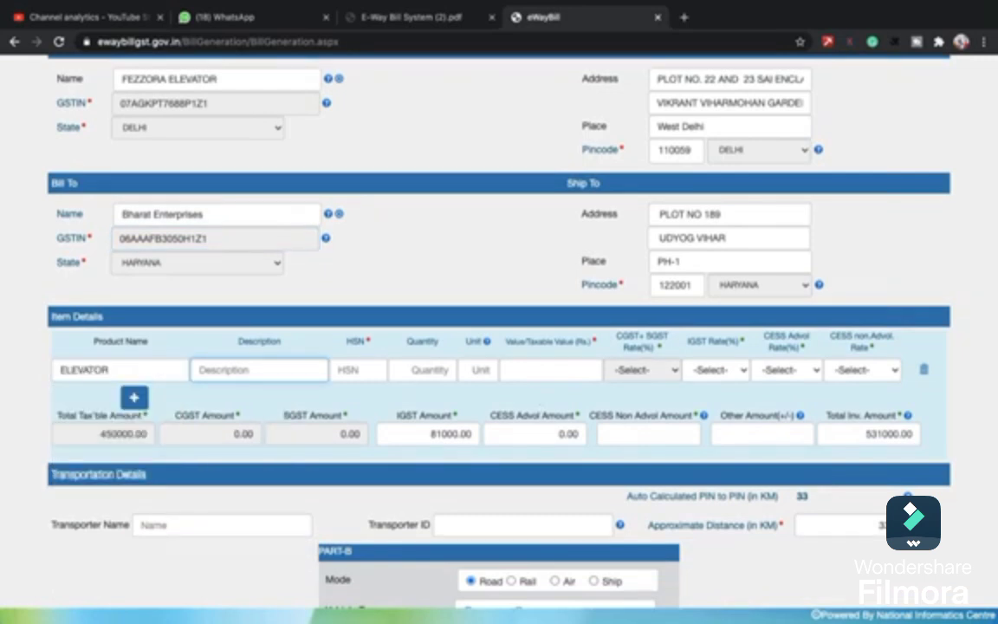
pyautogui.press('Tab')
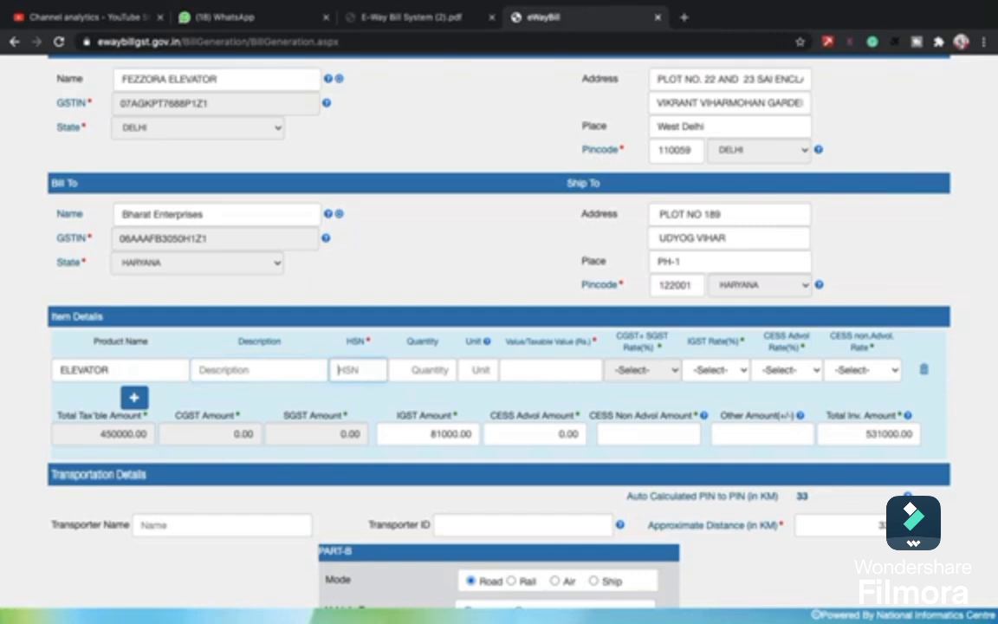
pyautogui.write('82')
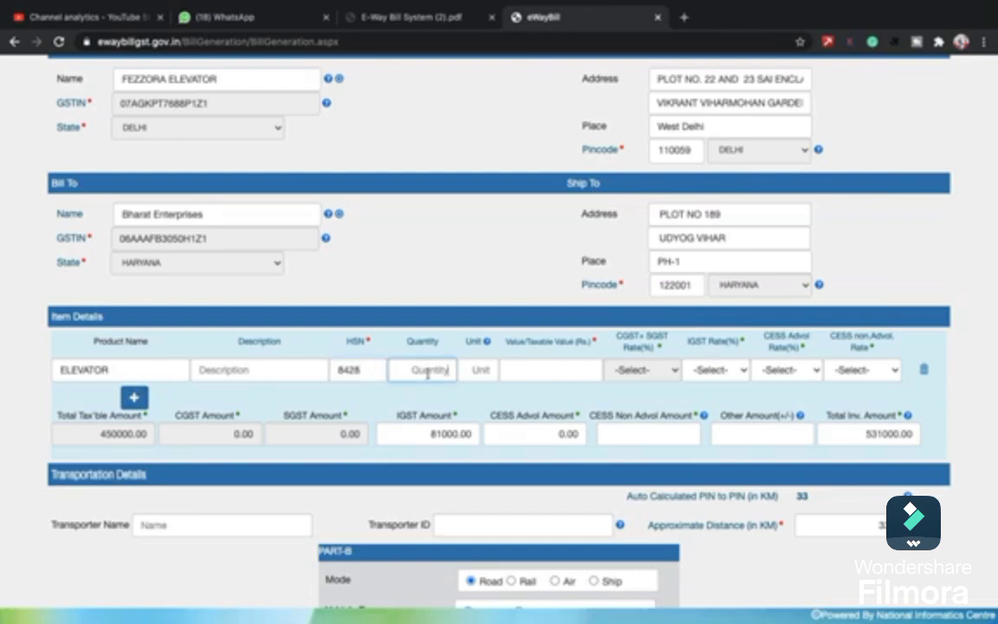
# Set the elevator item's quantity to 1, unit to SET, taxable value to 250000 and IGST rate to 18%.
pyautogui.write('1')
pyautogui.press('Tab')
pyautogui.write('SET')
pyautogui.press('Tab')
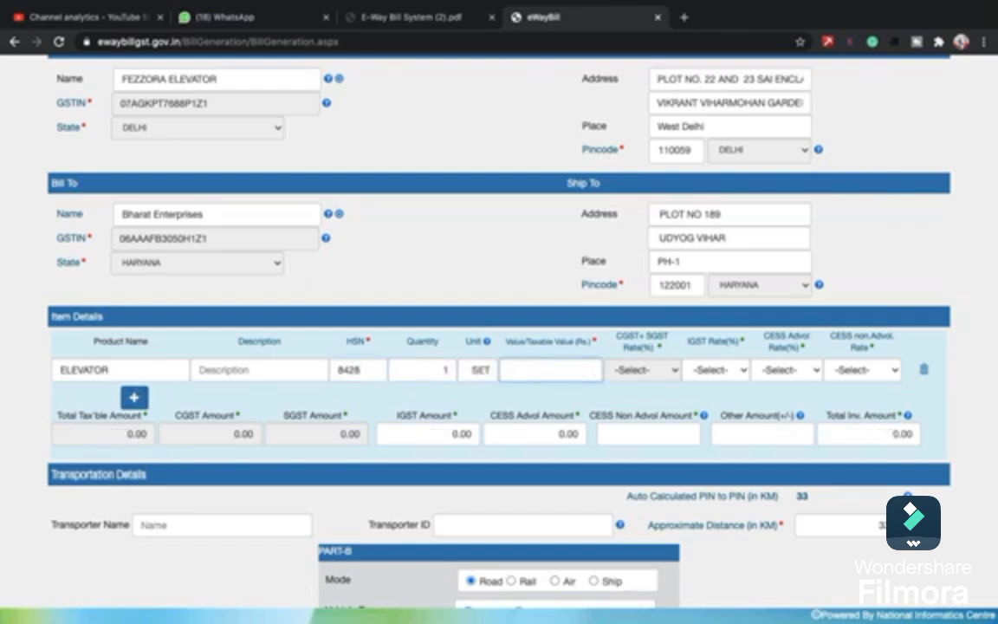
pyautogui.write('250000')
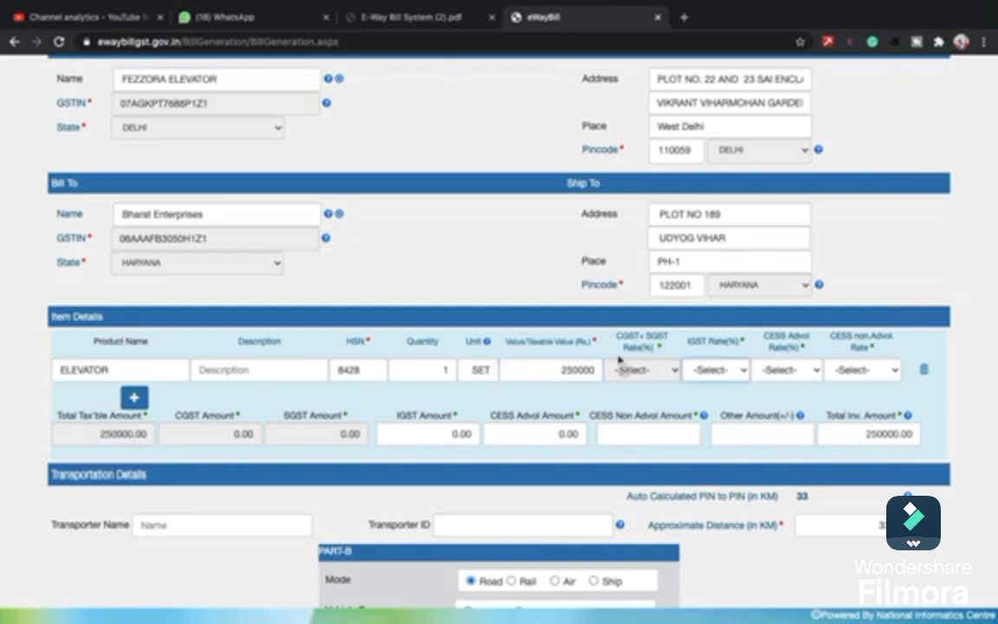
pyautogui.click(702, 370)
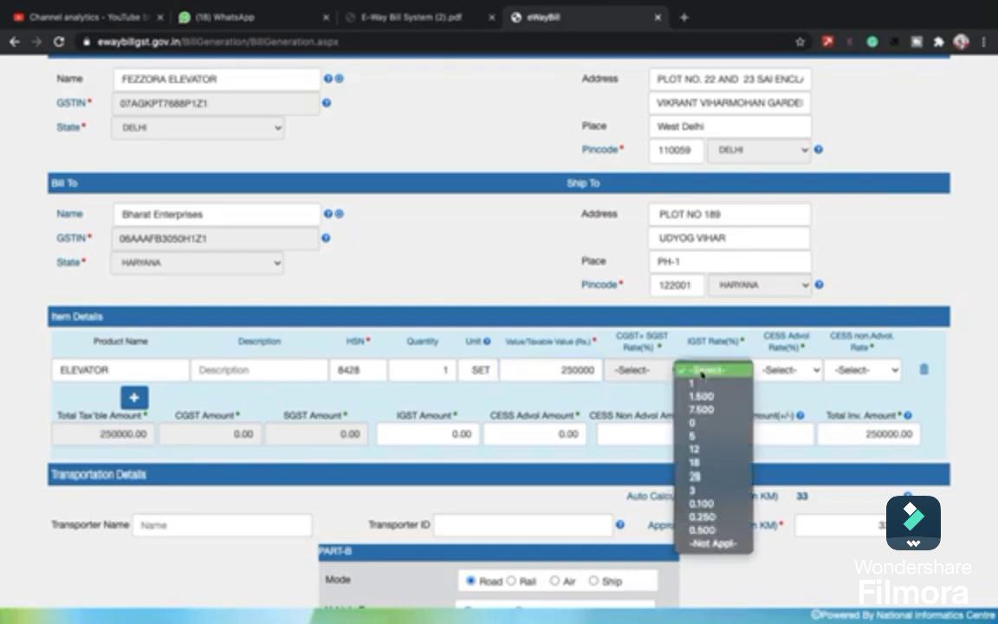
pyautogui.click(699, 463)
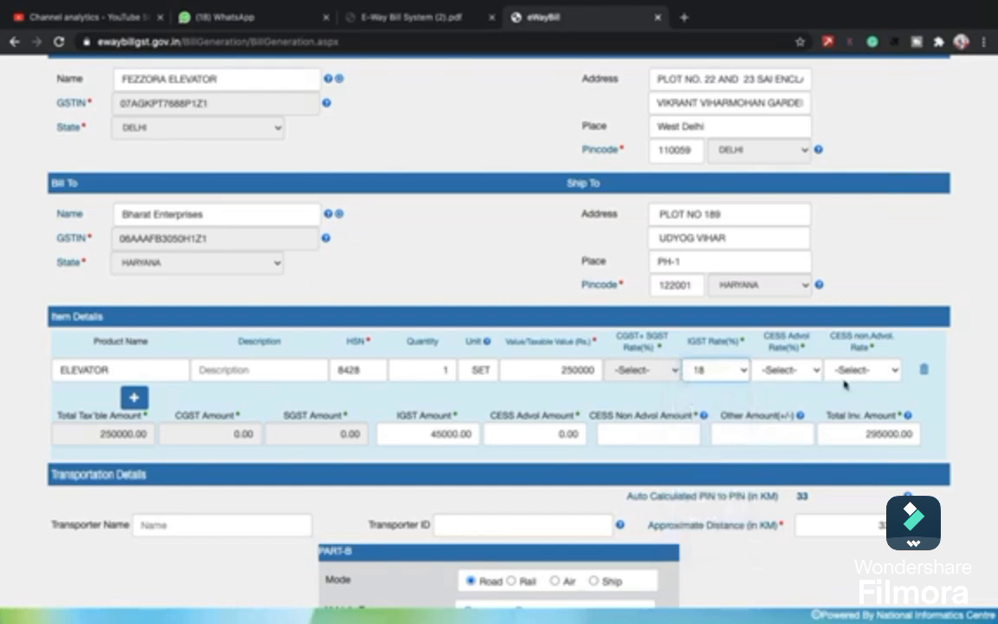
# Preview the e-Way Bill, continuing without the unfilled GSTR1 fields, check its details and return to the entry form.
pyautogui.scroll(-1, 861, 384)
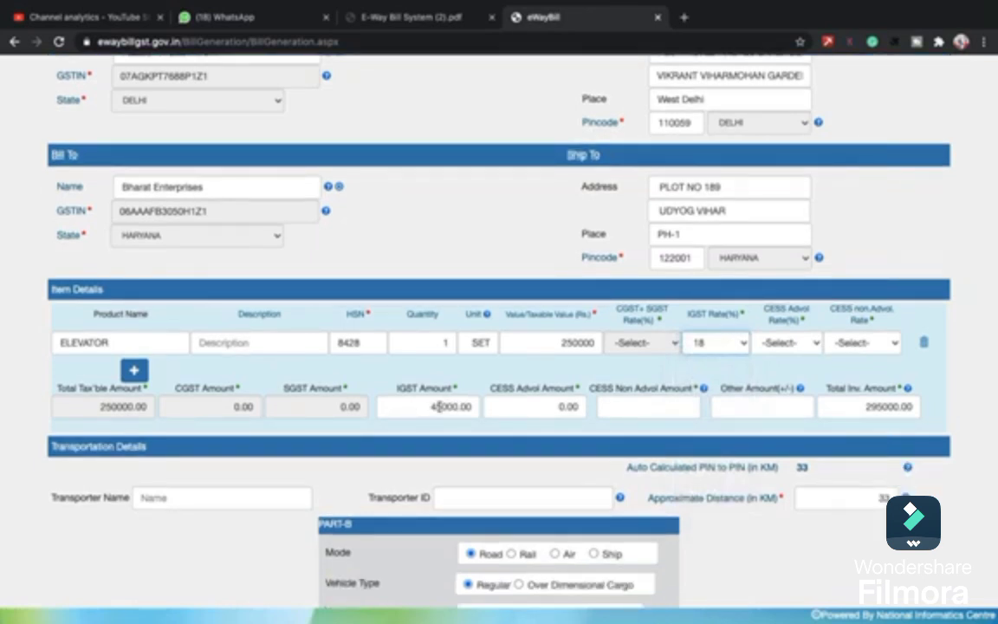
pyautogui.scroll(-4, 439, 406)
pyautogui.scroll(-2, 544, 376)
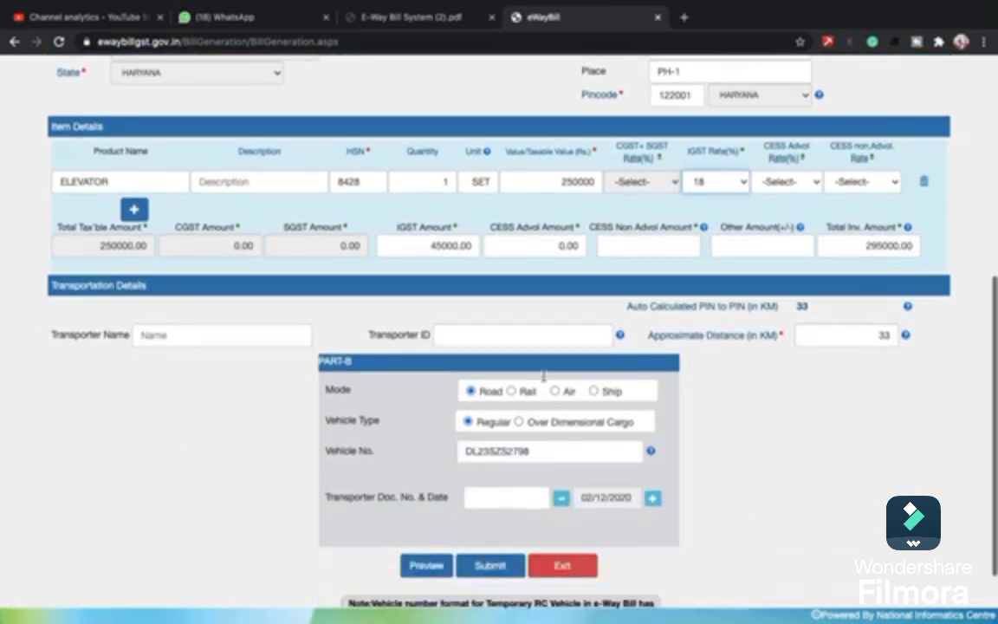
pyautogui.scroll(-2, 884, 329)
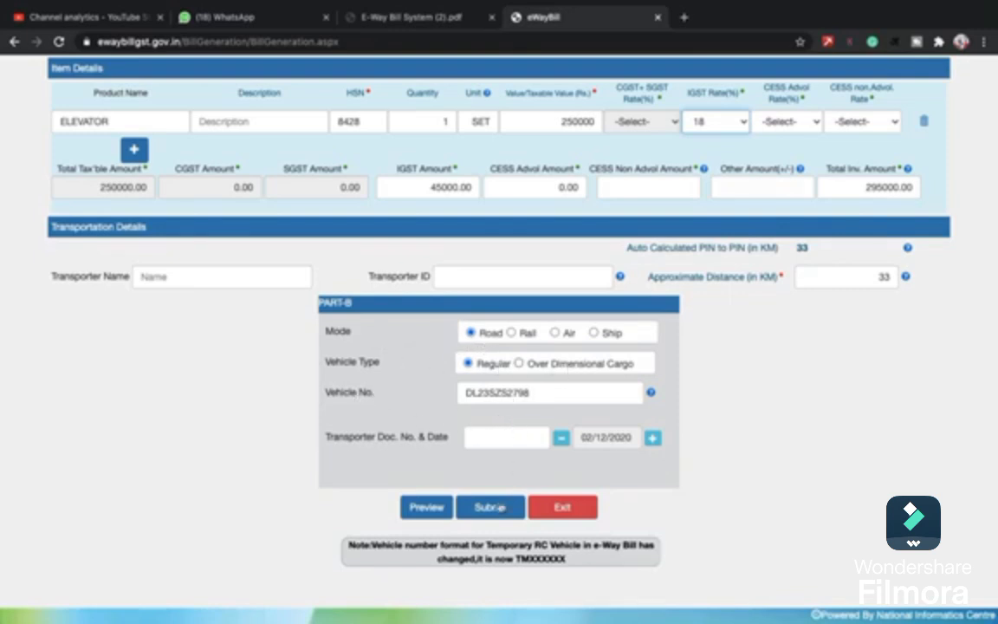
pyautogui.click(412, 511)
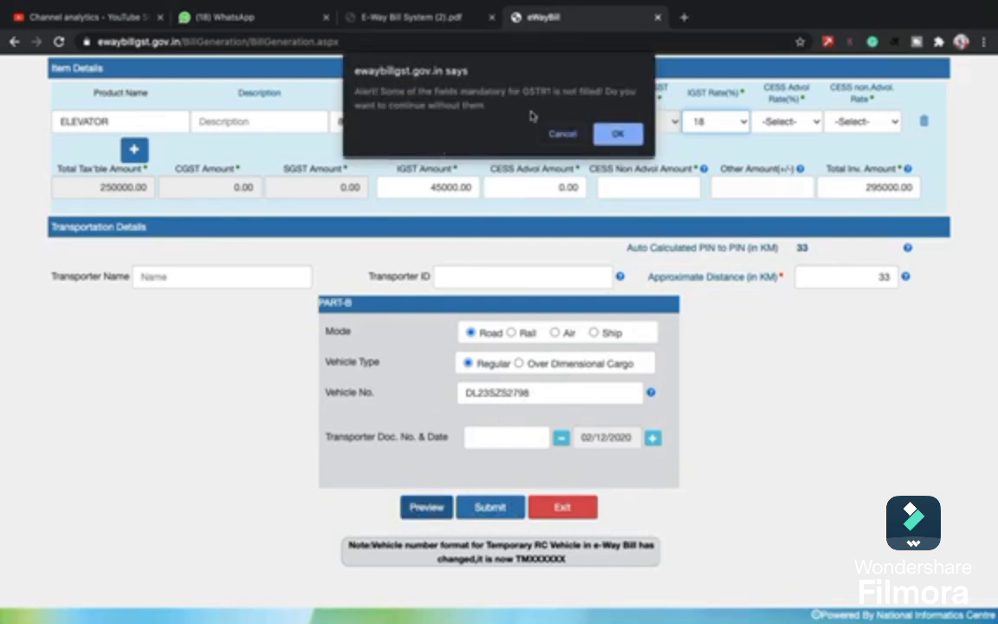
pyautogui.click(618, 135)
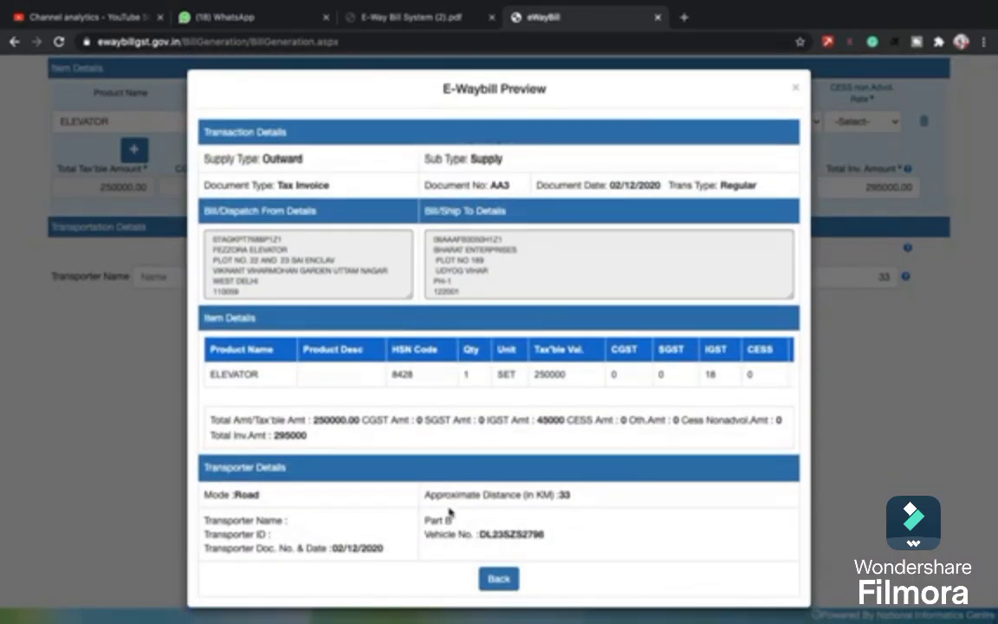
pyautogui.click(499, 578)
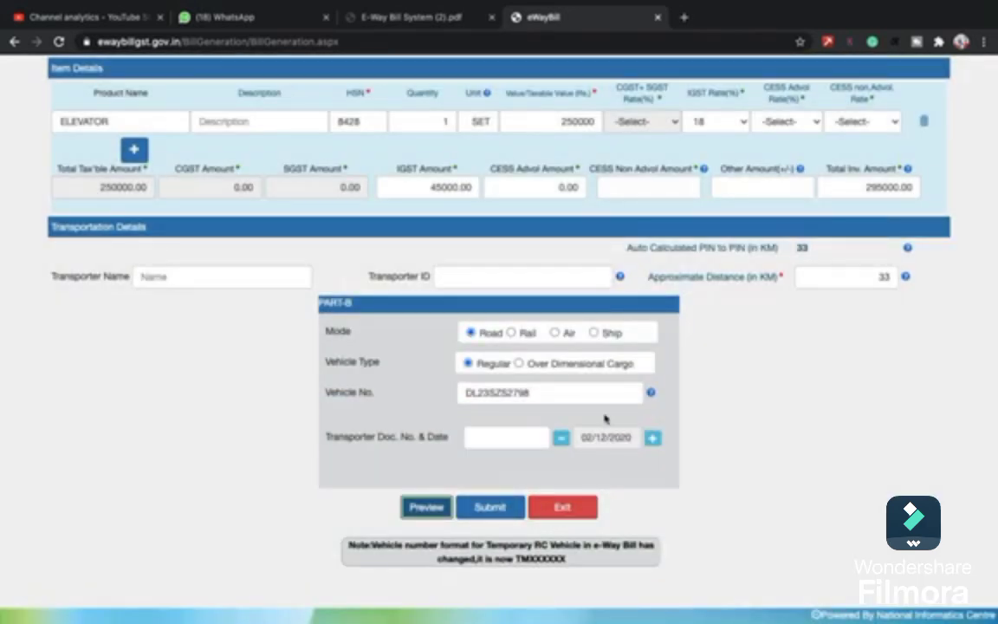
pyautogui.scroll(4, 520, 468)
pyautogui.scroll(-5, 604, 419)
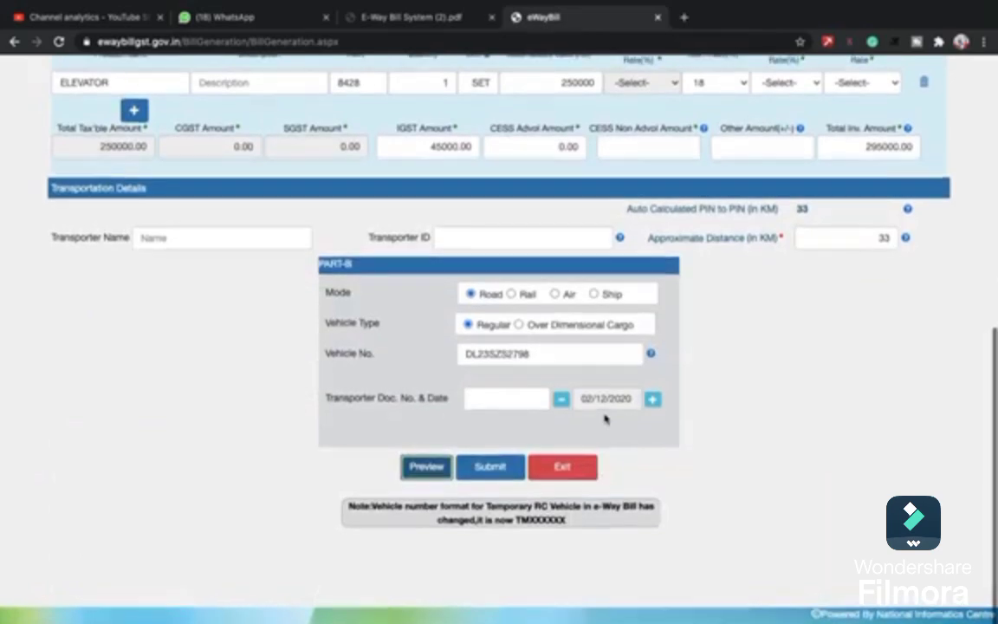
pyautogui.scroll(10, 605, 420)
pyautogui.scroll(-10, 604, 419)
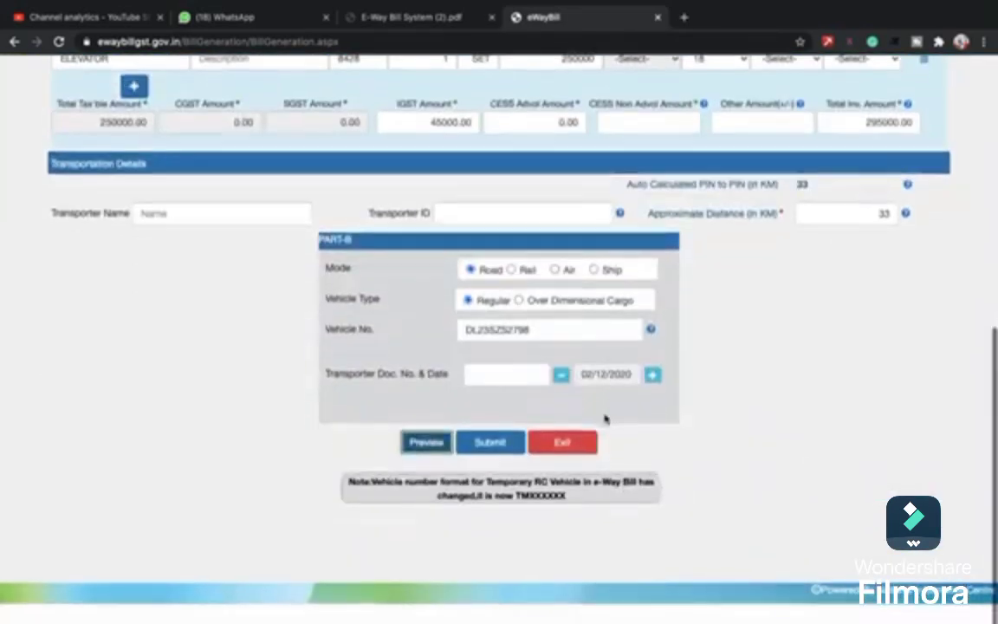
pyautogui.scroll(1, 605, 419)
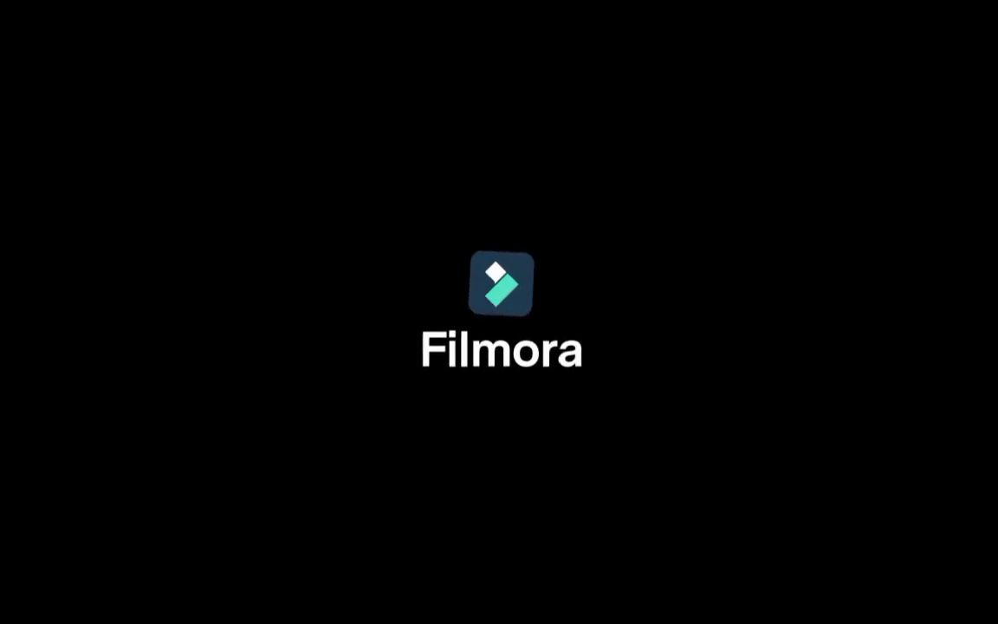